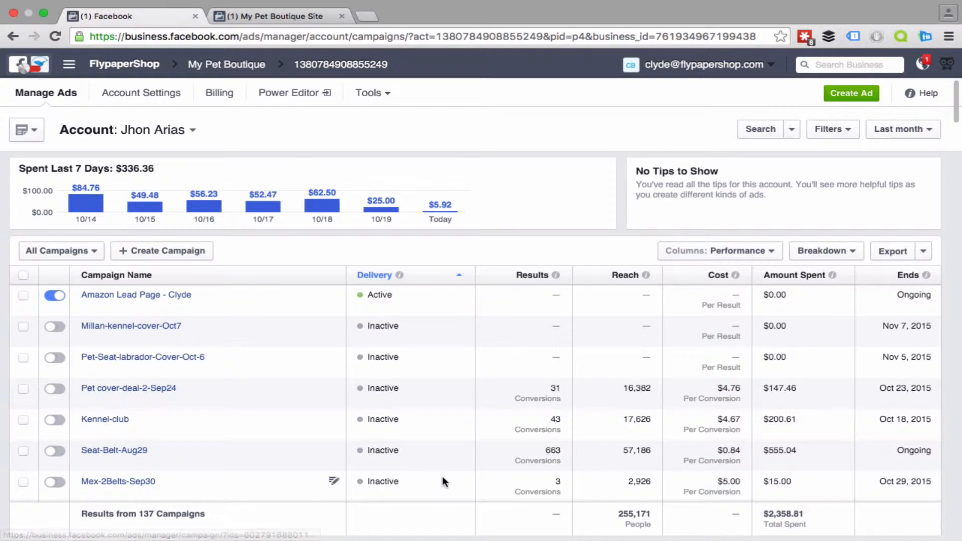
Step: Open the Seat-Belt-Aug29 campaign and view its audience breakdown by age and gender
click(96, 456)
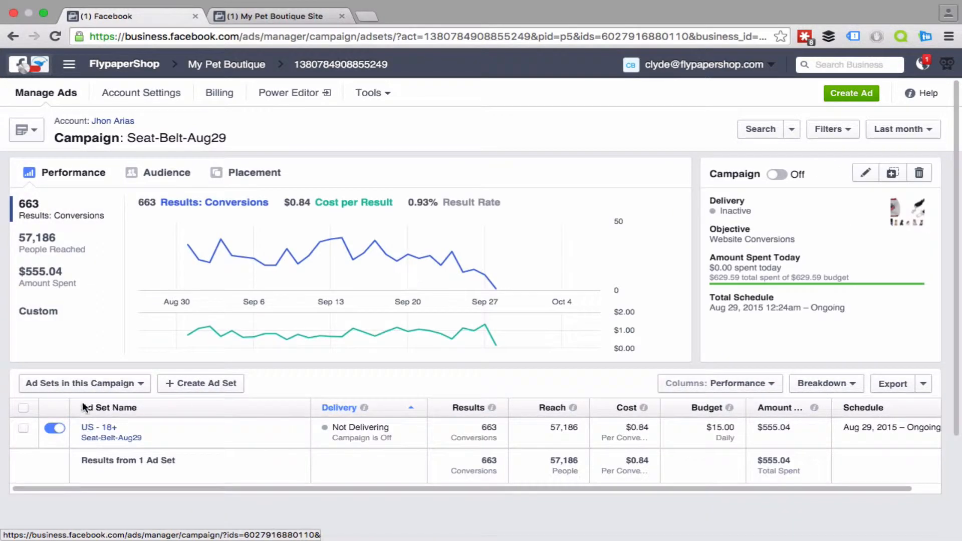
scroll(131, 293, down, 3)
scroll(132, 293, up, 3)
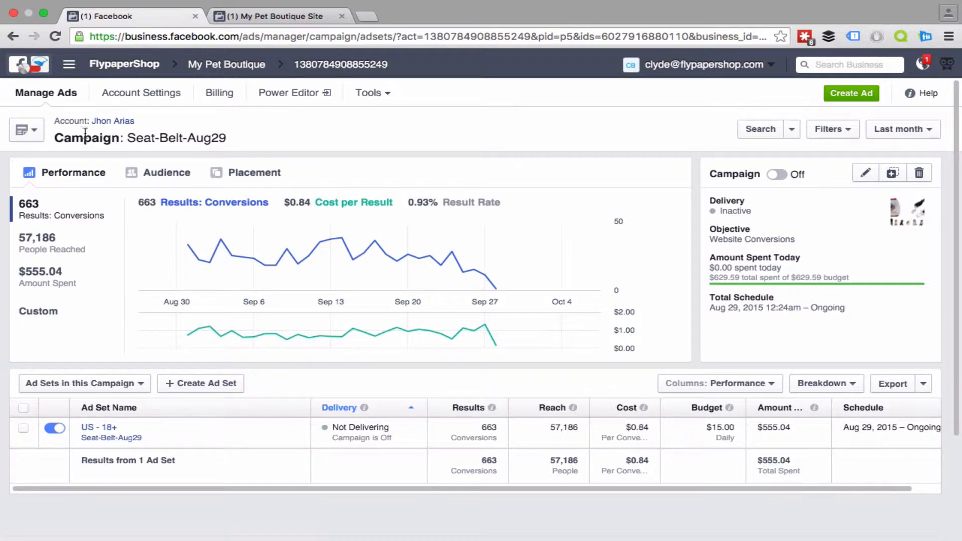
click(168, 173)
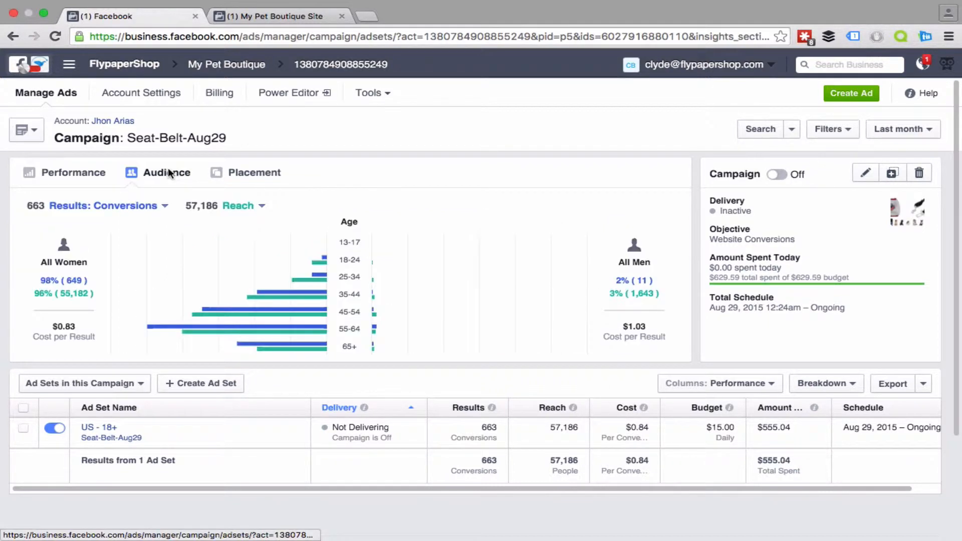
scroll(135, 331, down, 5)
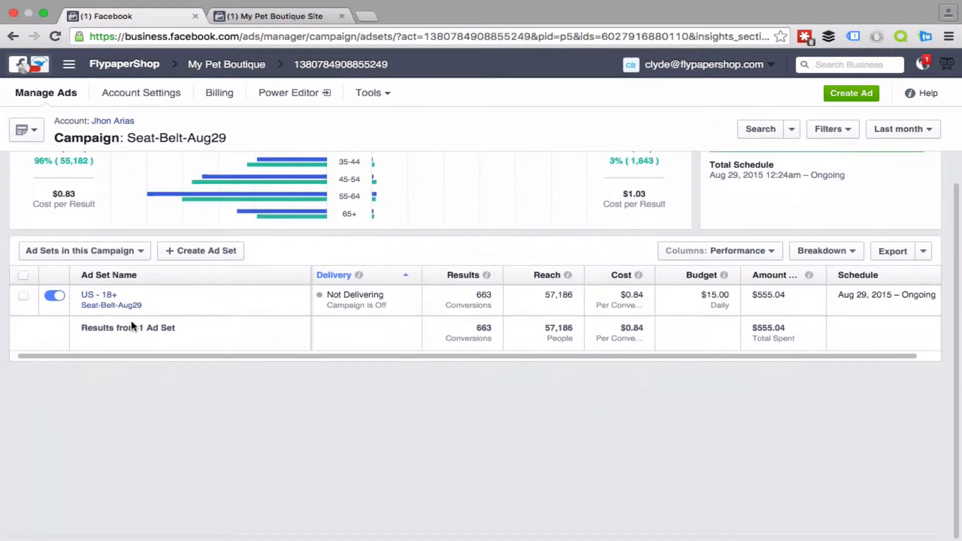
Step: Open the campaign's US - 18+ ad set and view its Website Conversions - Image 3 ad
click(99, 294)
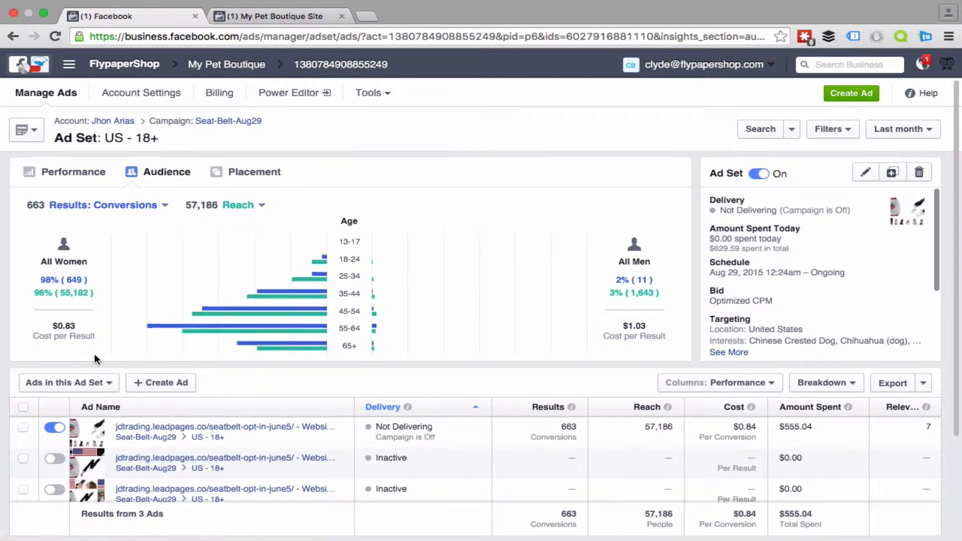
scroll(95, 354, down, 1)
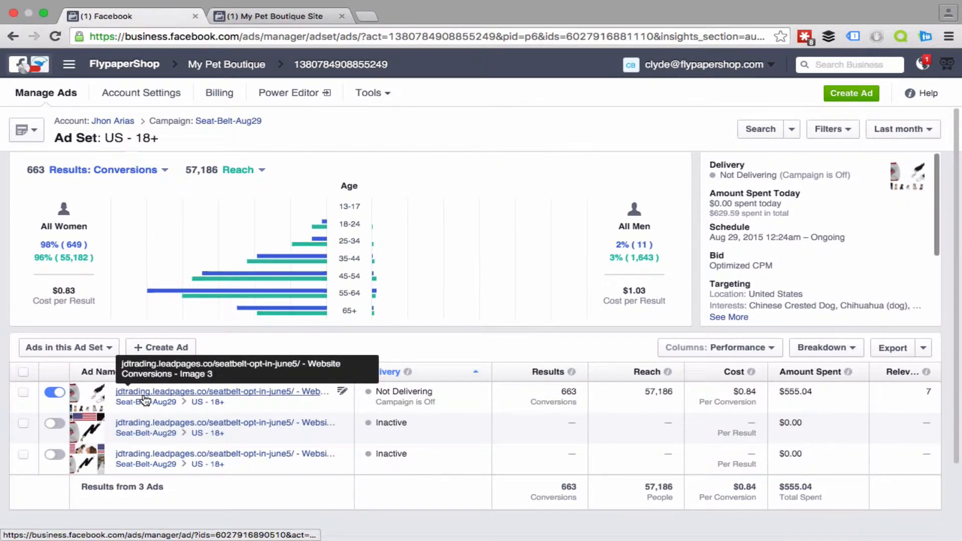
click(145, 395)
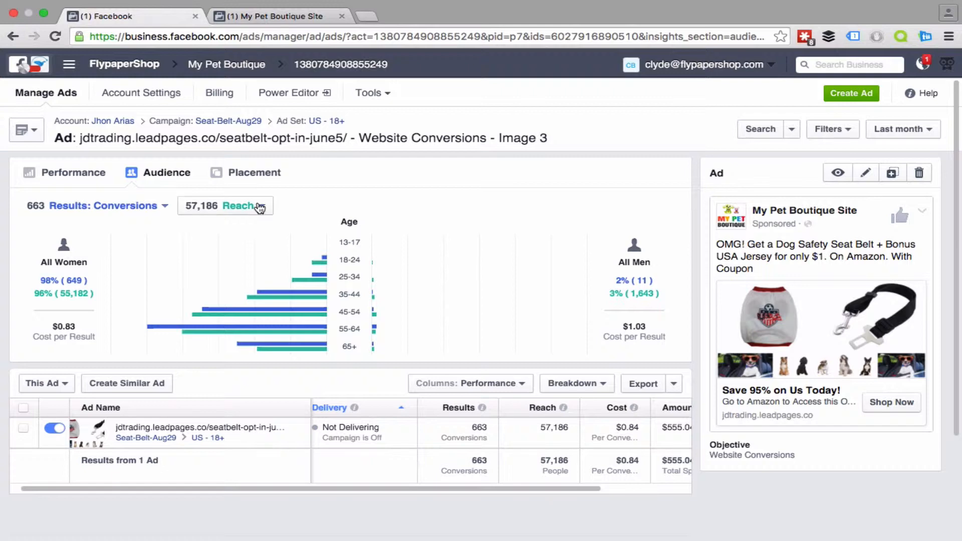
Step: Open the People insights of the My Pet Boutique Site page and examine its fans by age, gender, country, city and language
click(261, 16)
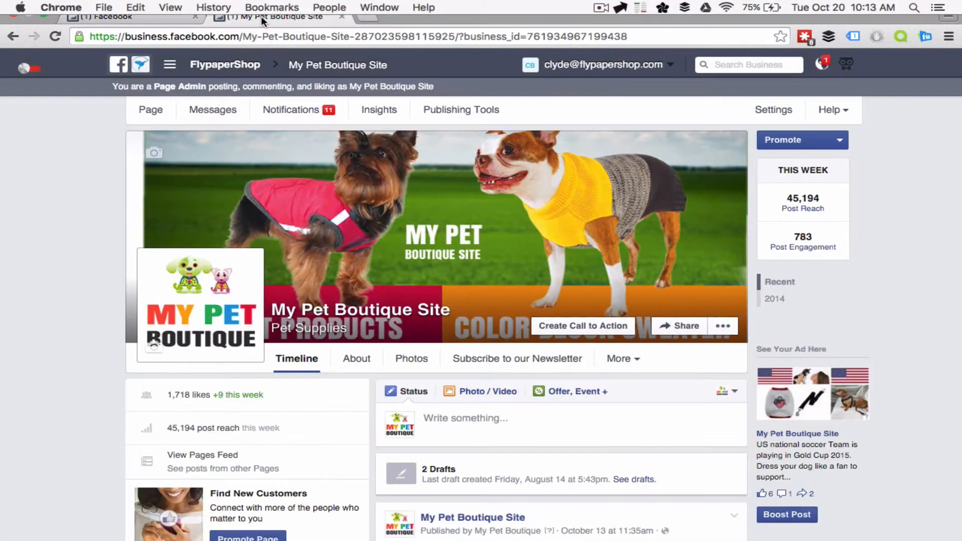
click(374, 120)
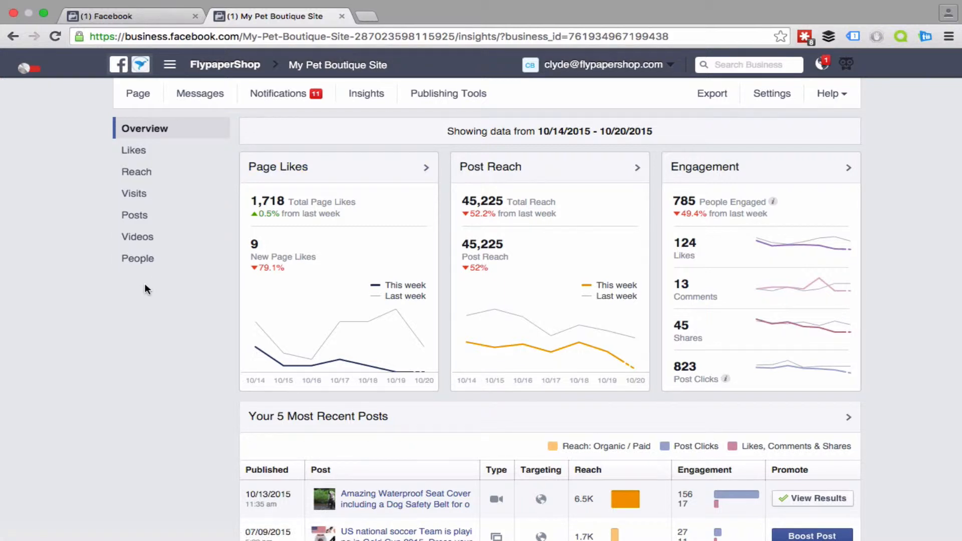
click(131, 258)
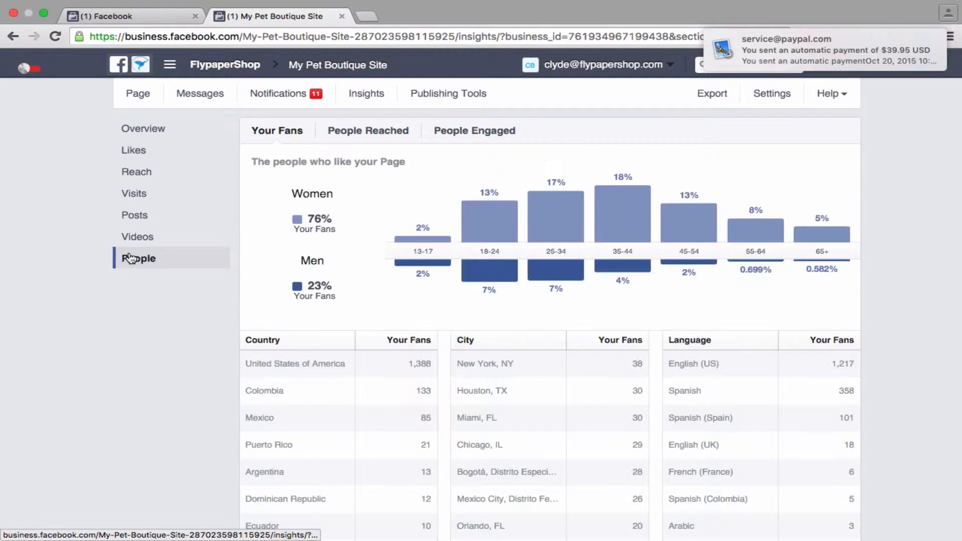
scroll(129, 337, down, 1)
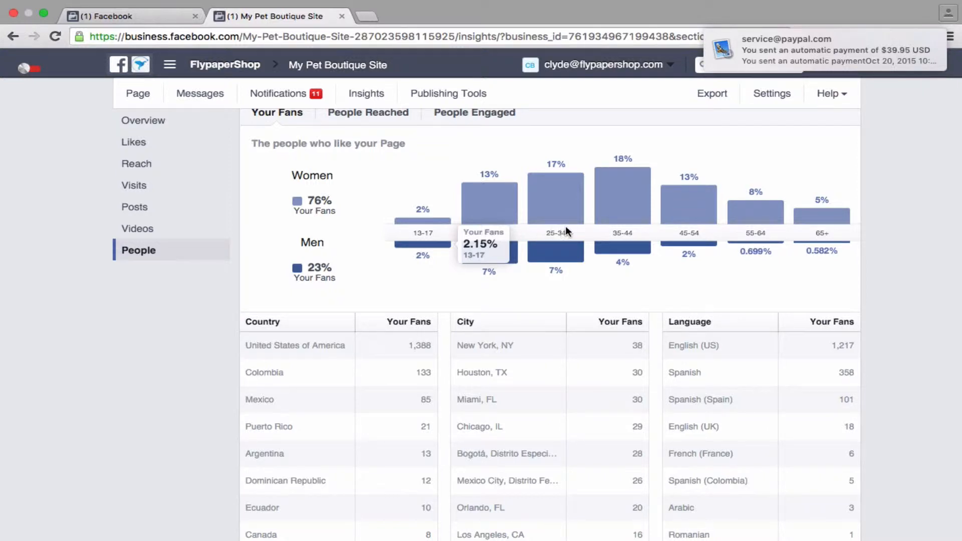
mouse_move(611, 218)
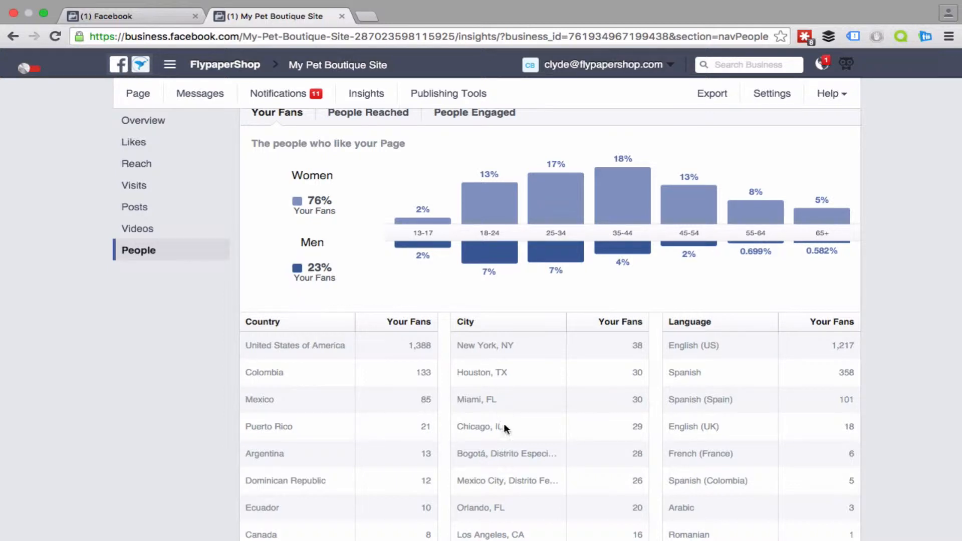
scroll(506, 424, down, 3)
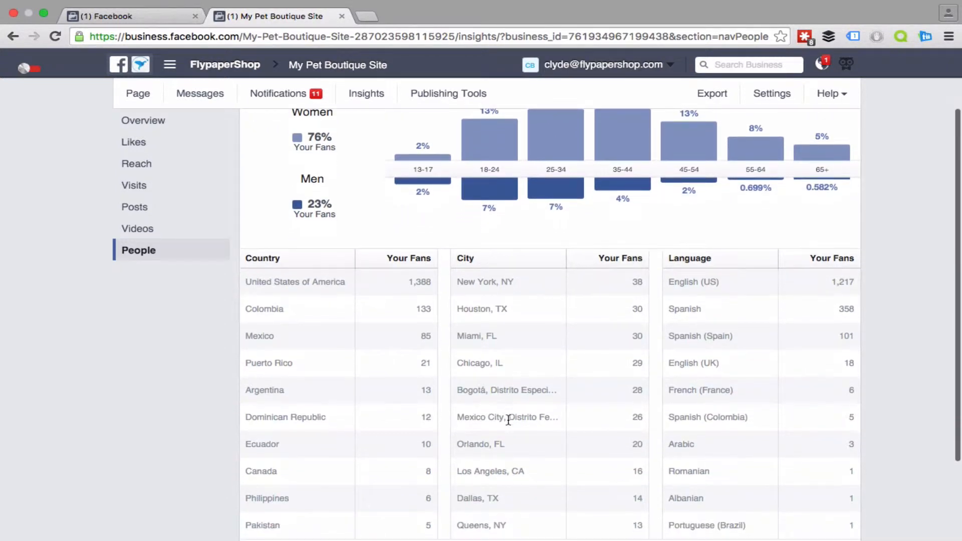
scroll(508, 421, down, 2)
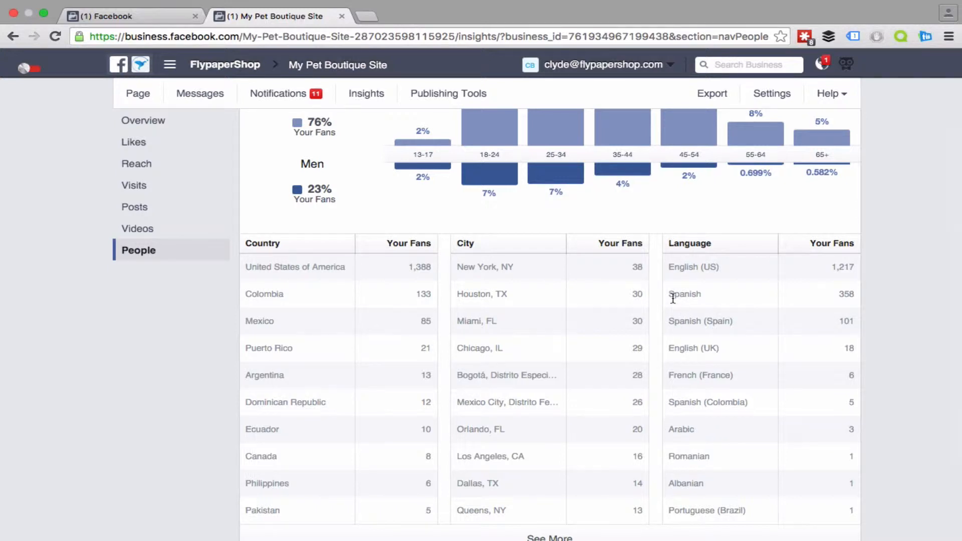
scroll(673, 298, up, 3)
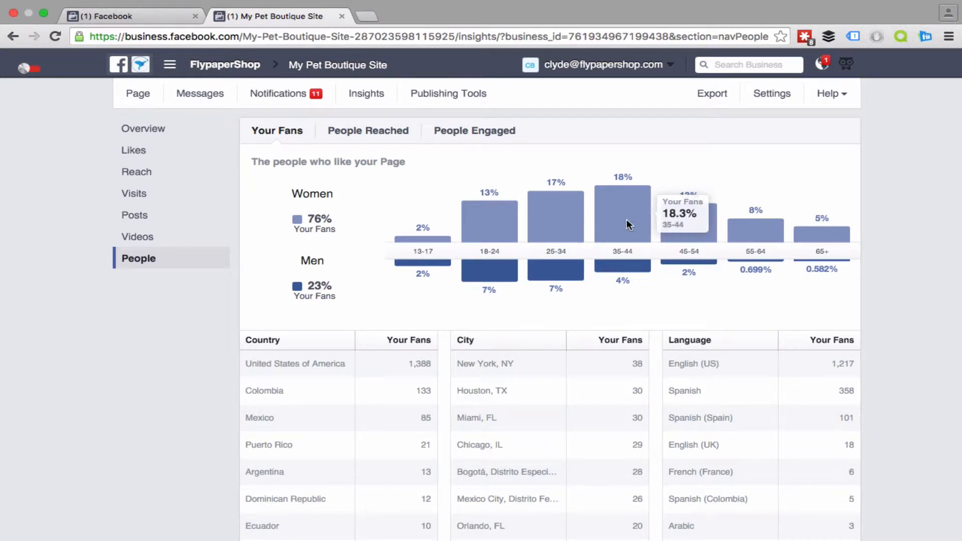
Step: Compare the seat belt ad's age and gender chart with the page's fan demographics, ending on the ad
click(141, 18)
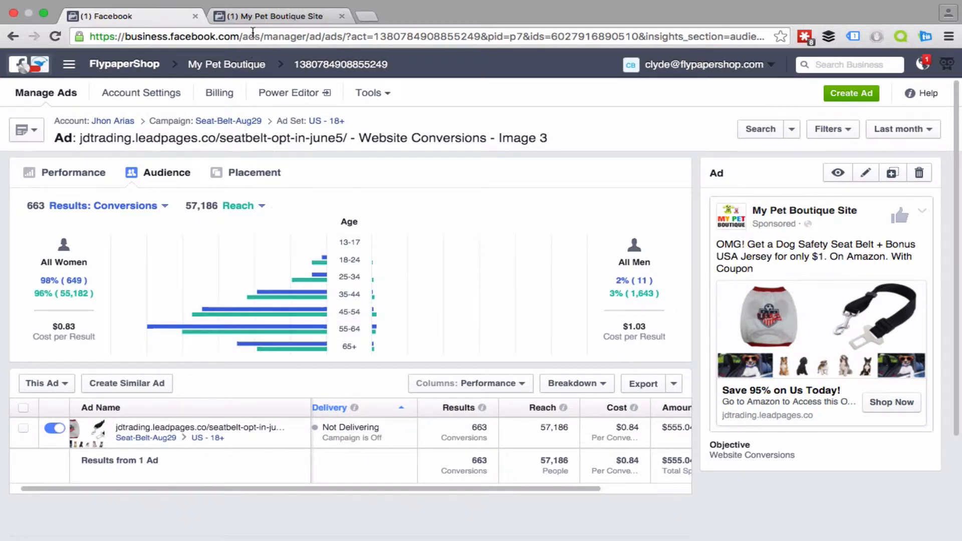
click(252, 16)
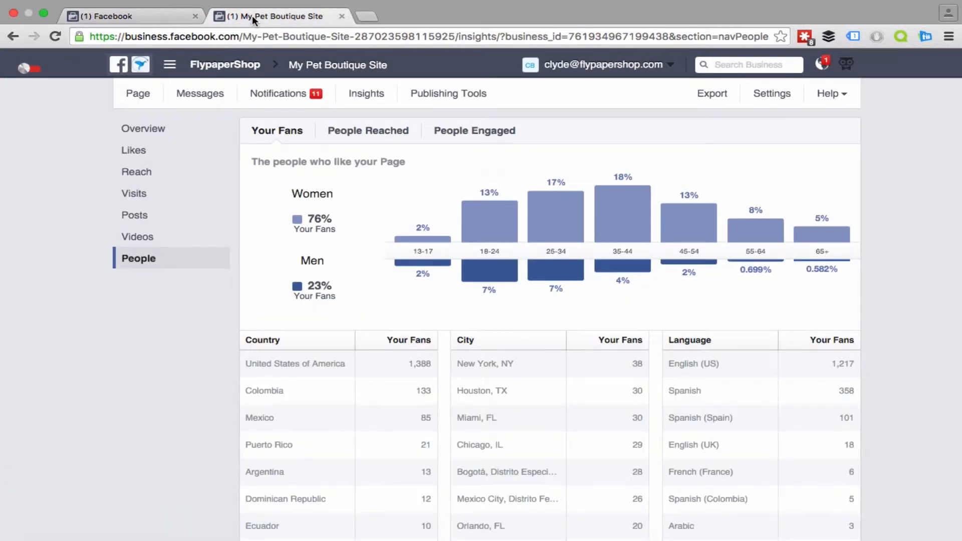
click(159, 17)
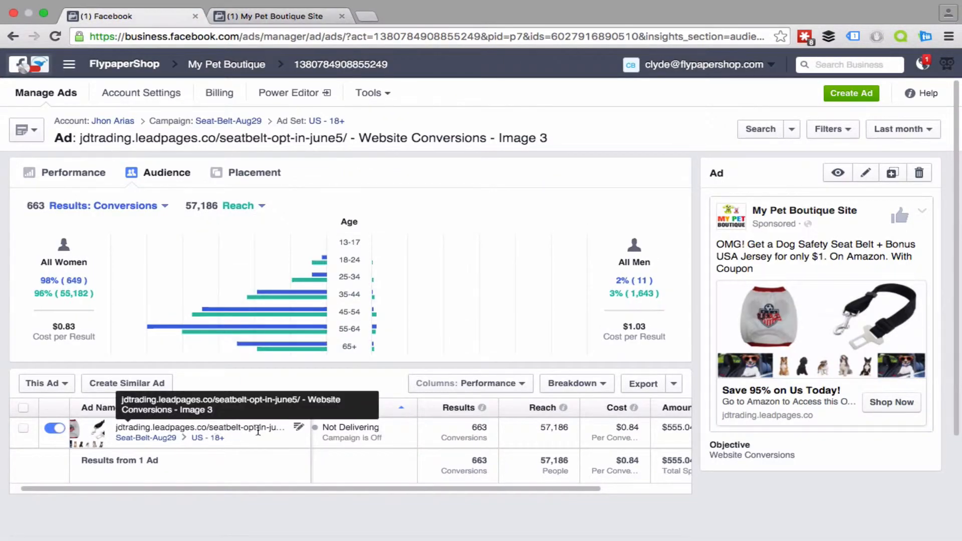
Step: Open the Image 3 ad for editing and go from it to the settings of its US - 18+ ad set
click(298, 431)
click(299, 431)
click(297, 431)
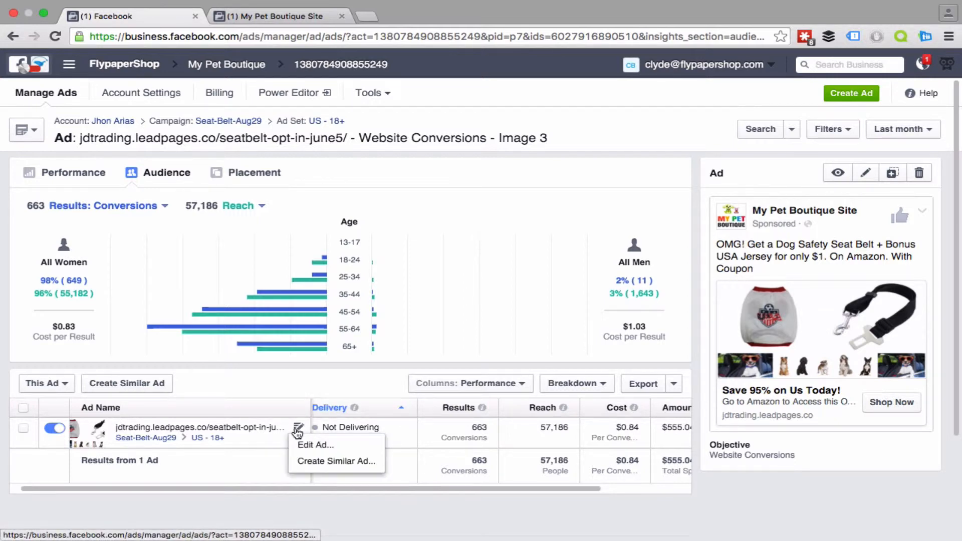
click(299, 443)
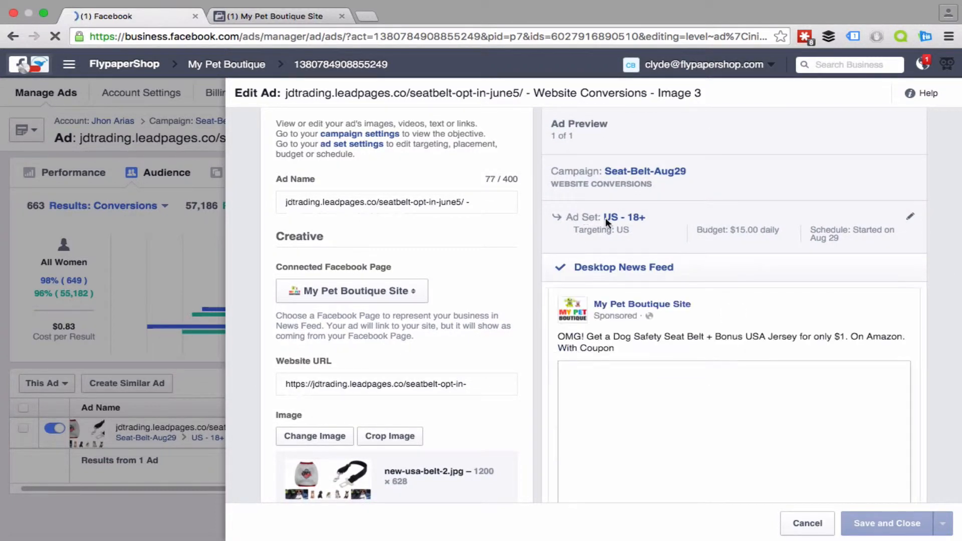
click(911, 219)
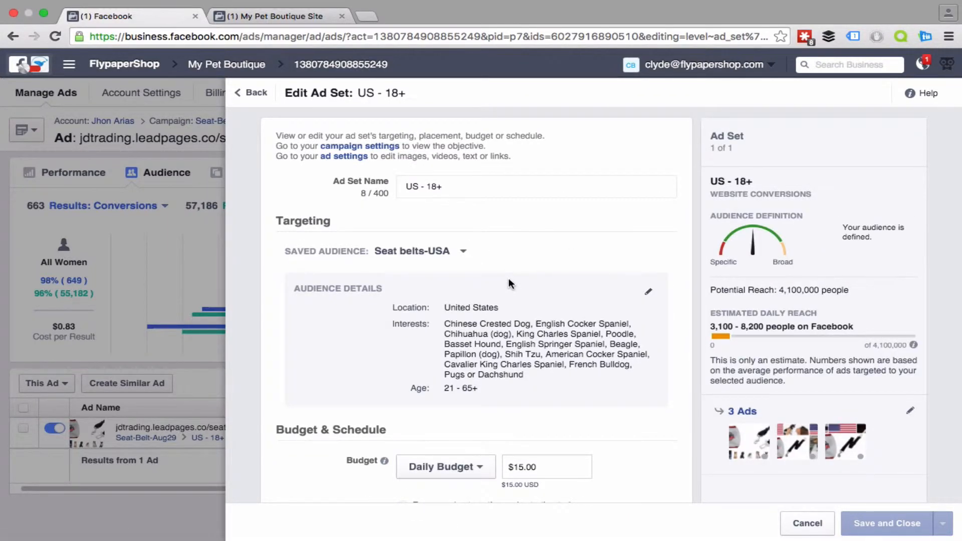
Step: Review the ad set's targeting, budget, schedule, advanced options and placements
scroll(508, 283, down, 3)
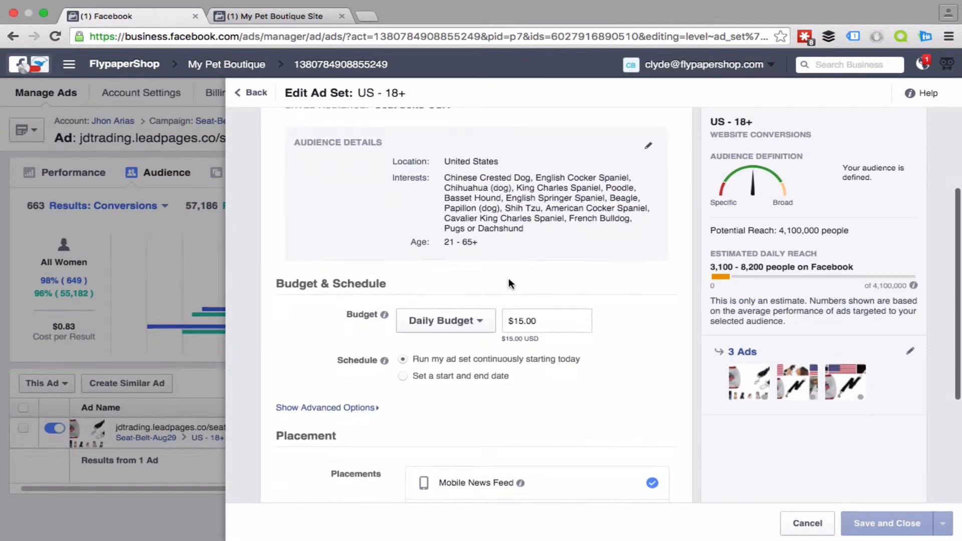
scroll(509, 281, up, 2)
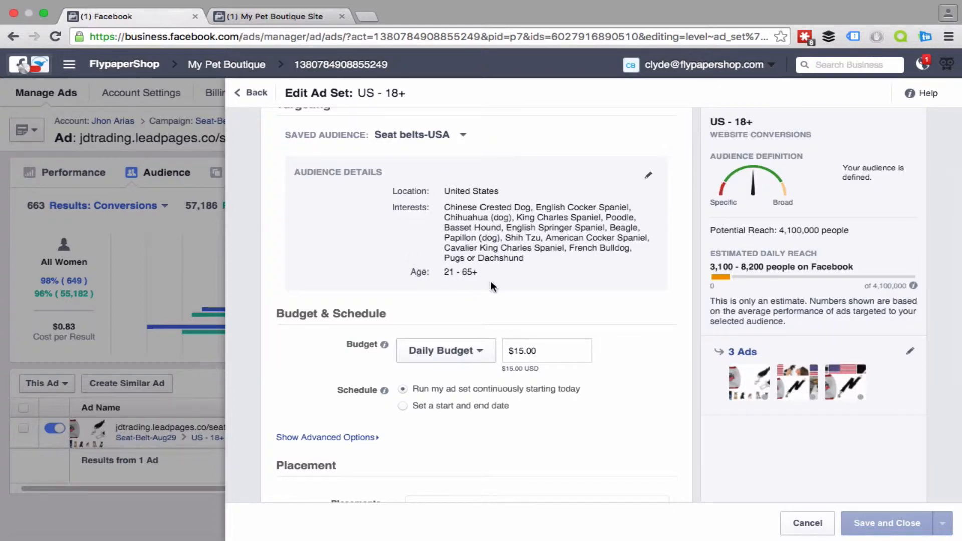
scroll(490, 286, down, 5)
scroll(492, 286, up, 7)
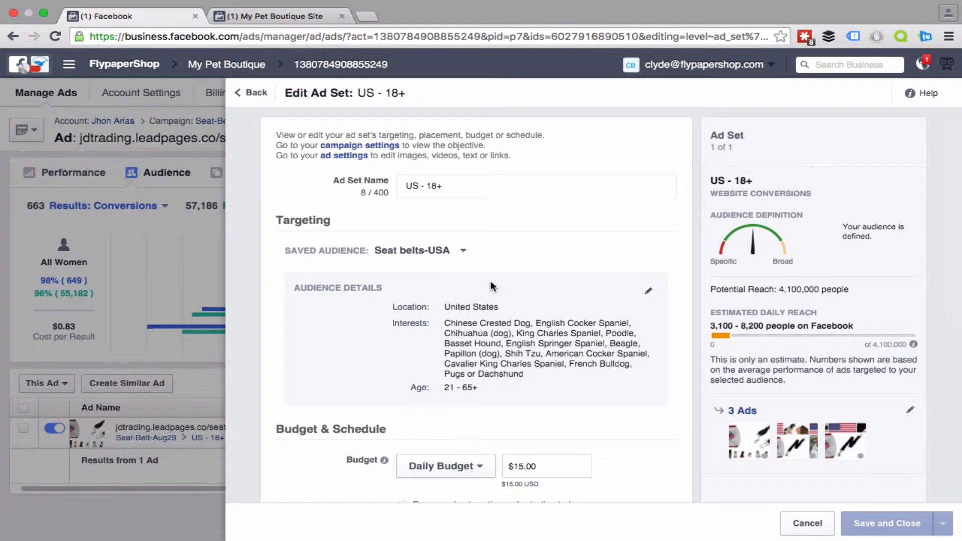
scroll(490, 285, down, 5)
scroll(490, 281, down, 1)
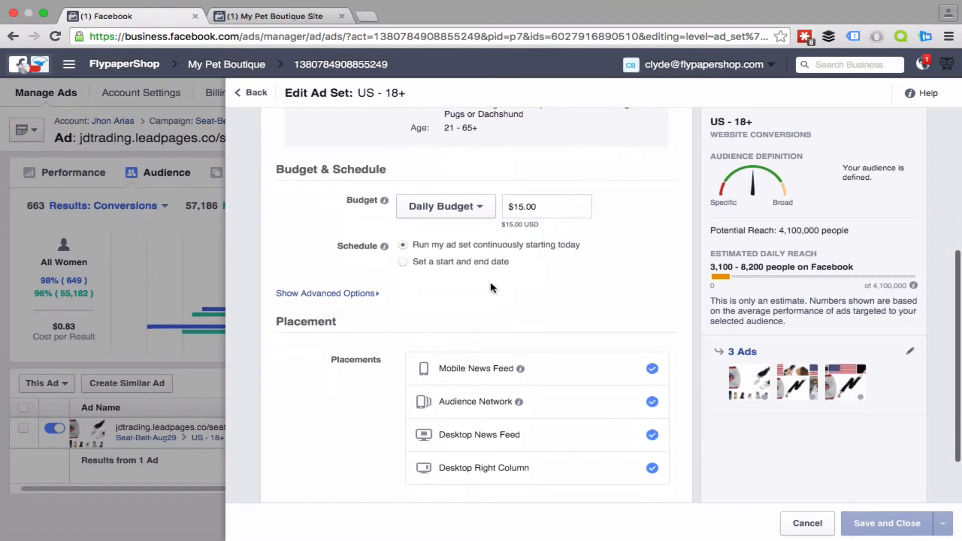
click(359, 294)
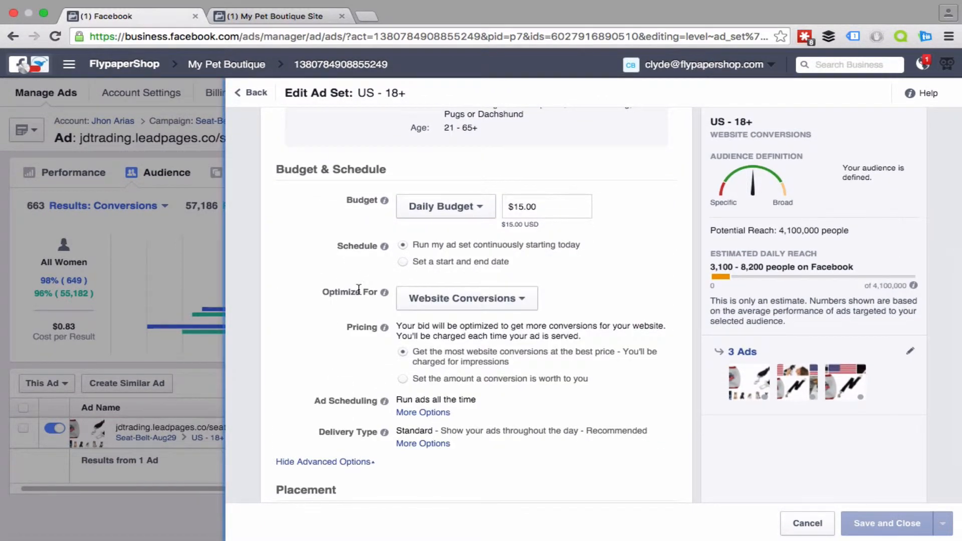
scroll(358, 289, down, 2)
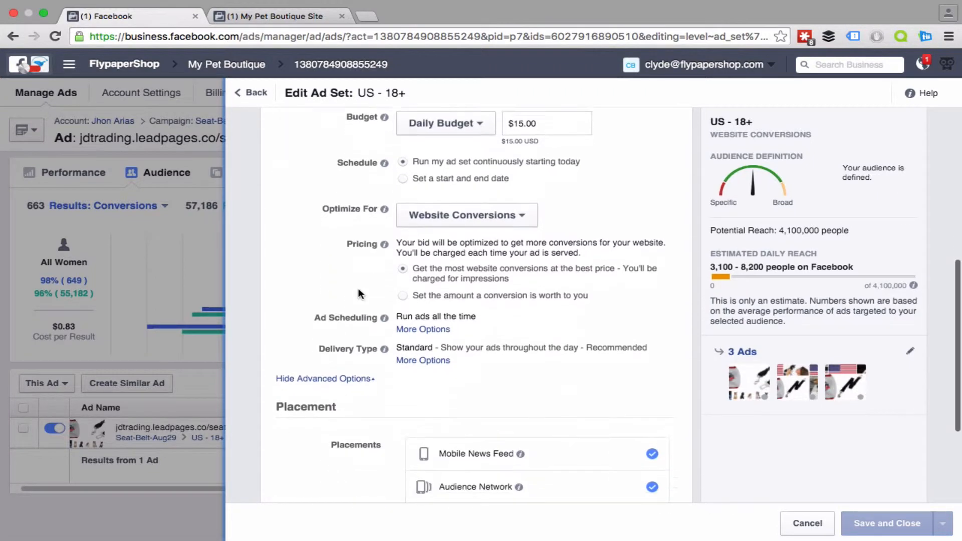
scroll(358, 289, down, 3)
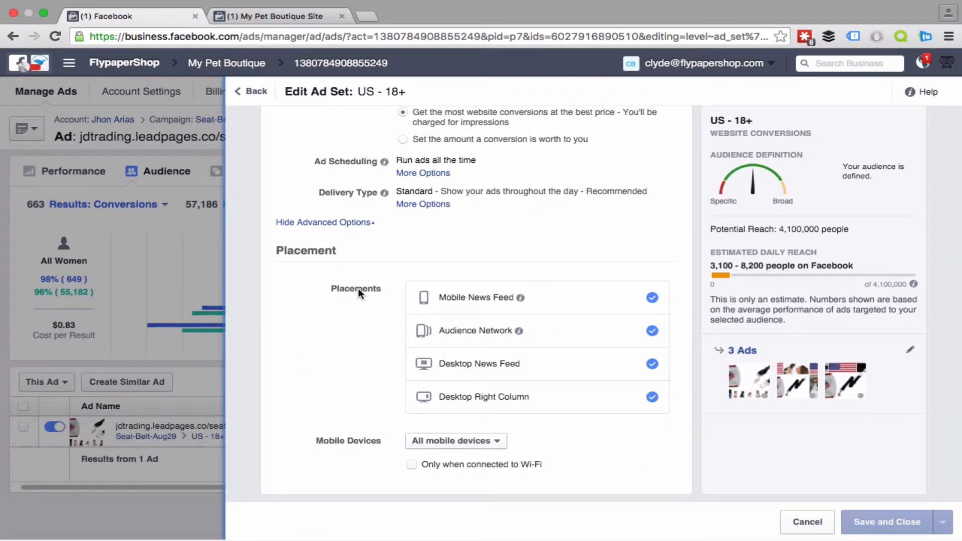
scroll(360, 294, up, 6)
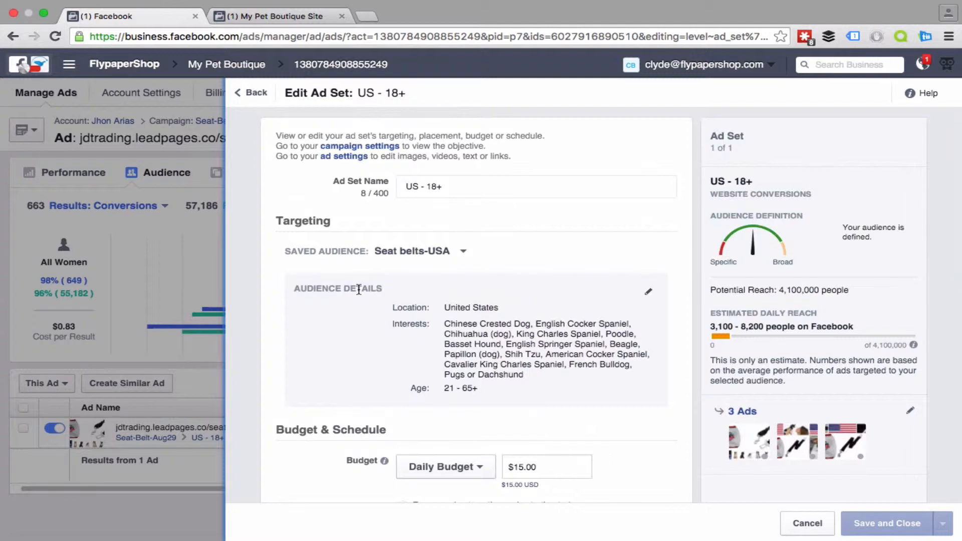
Step: Edit the Seat belts-USA saved audience to target only women with a minimum age of 24
click(649, 295)
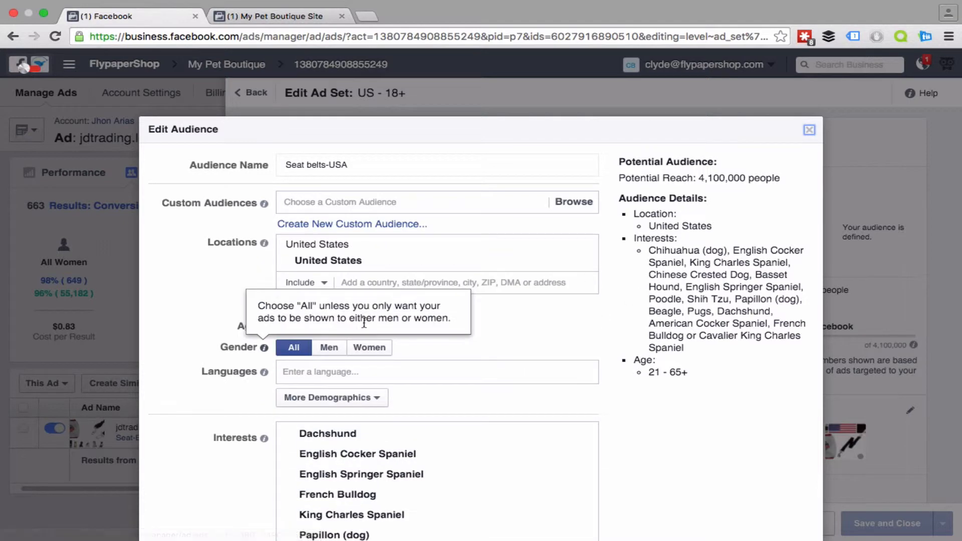
click(361, 351)
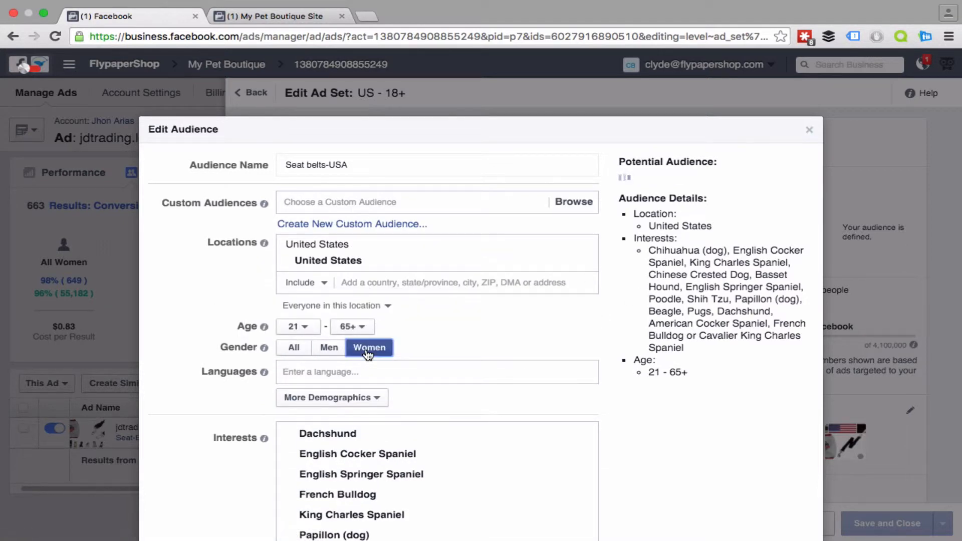
click(309, 328)
scroll(298, 294, down, 3)
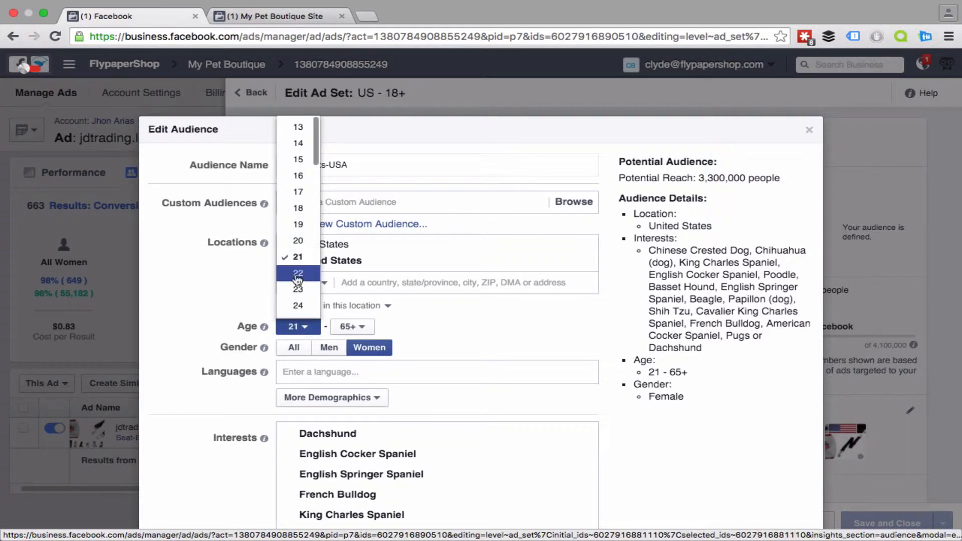
scroll(298, 293, down, 1)
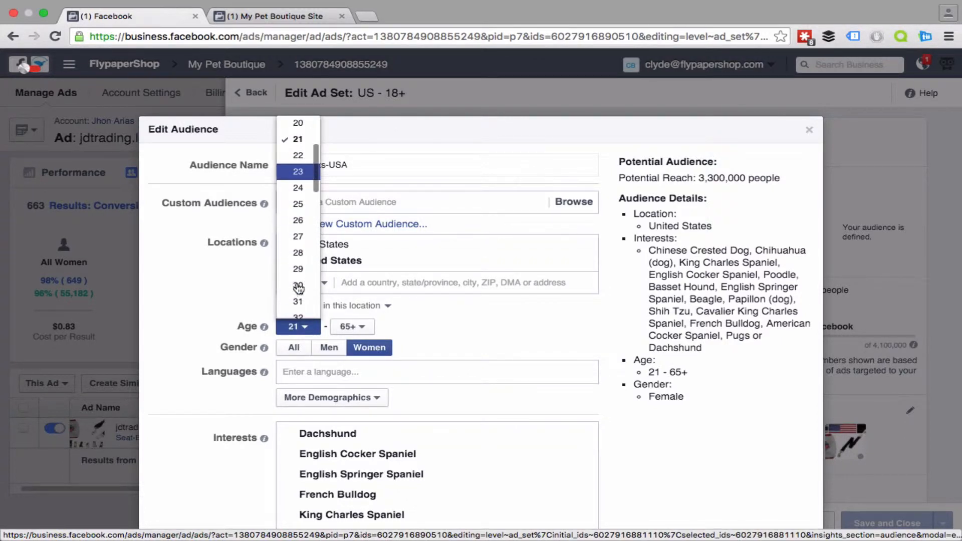
click(295, 188)
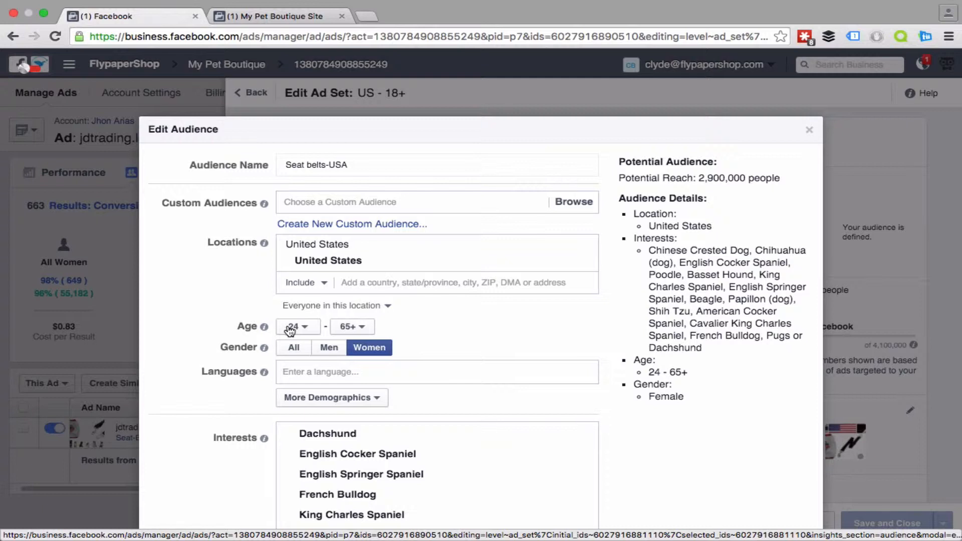
scroll(466, 351, down, 5)
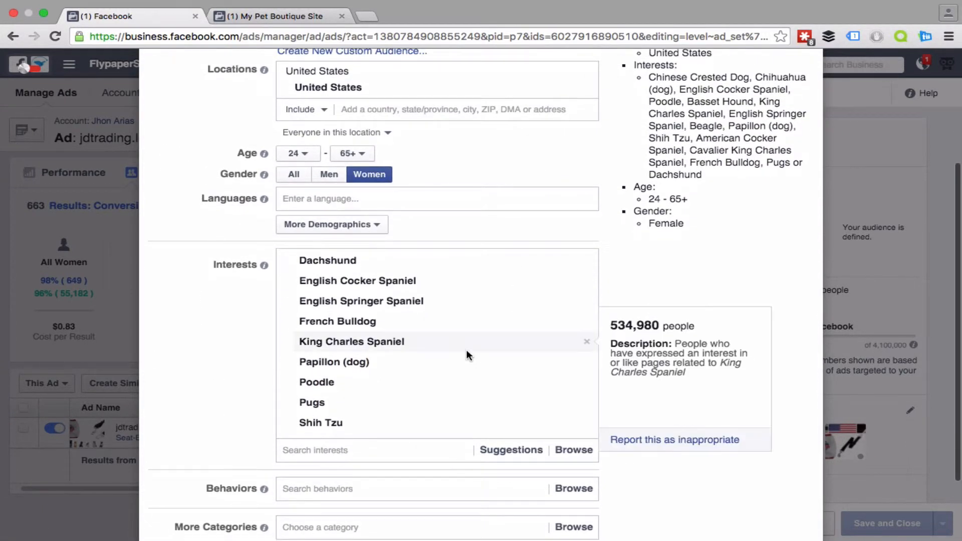
Step: Review the Seat belts-USA audience's interests and remaining targeting options, and close the audience without updating it
scroll(461, 346, down, 2)
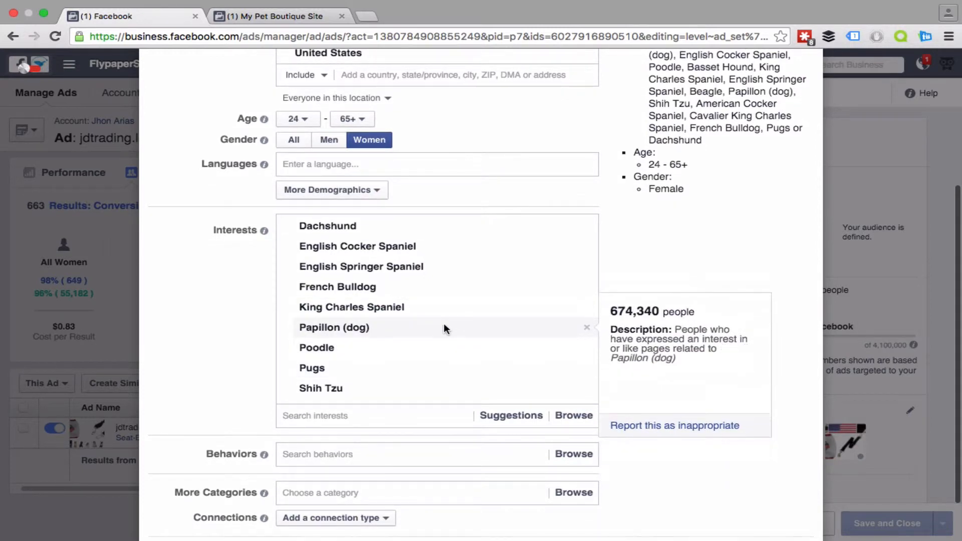
scroll(443, 323, down, 2)
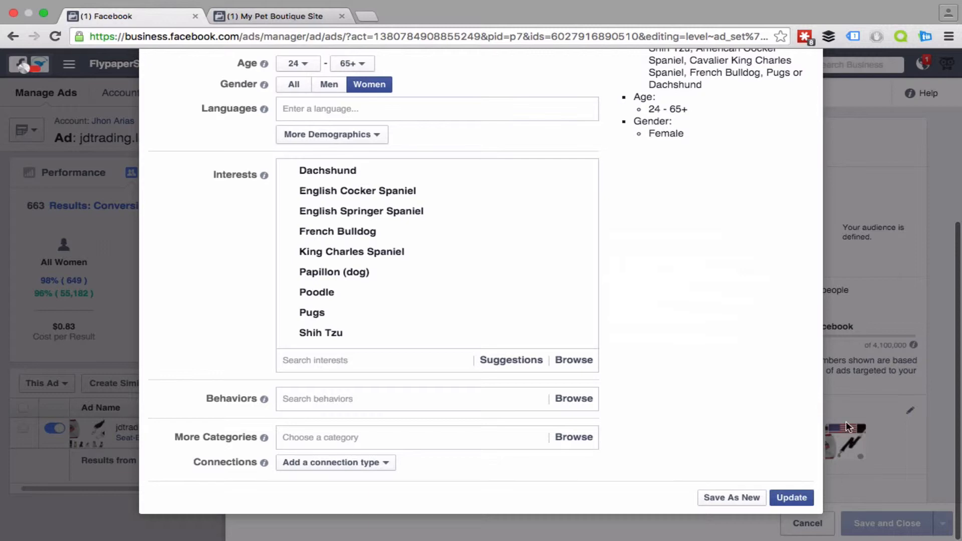
scroll(792, 290, up, 5)
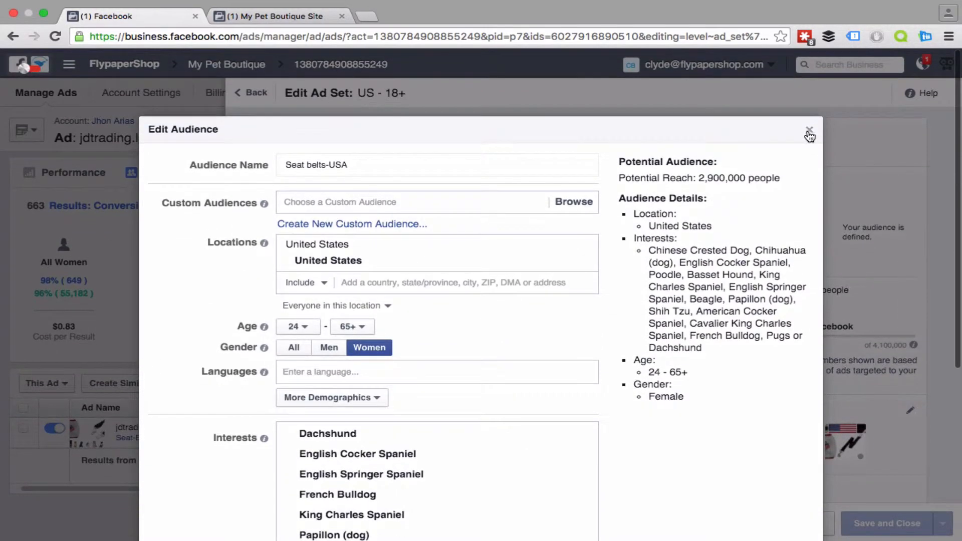
click(809, 139)
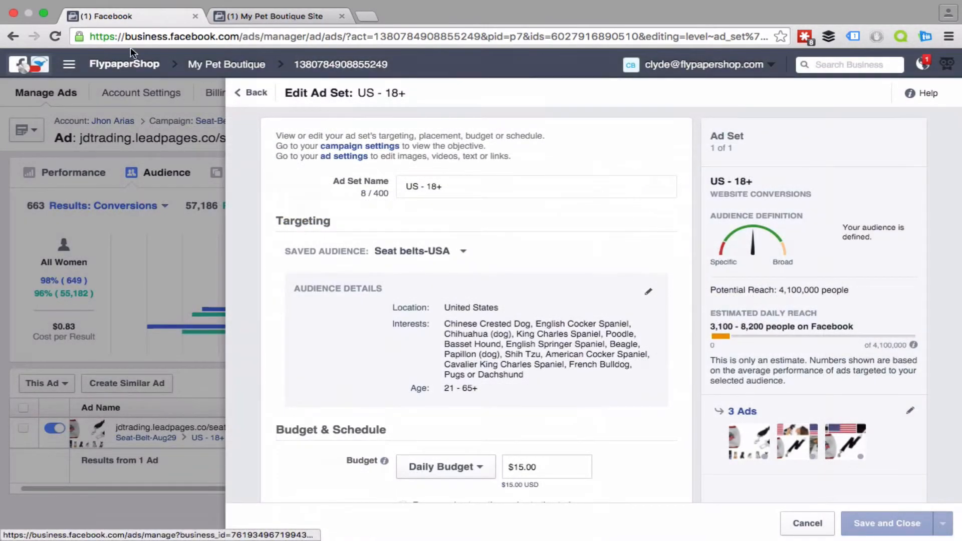
Step: Leave the US - 18+ ad set and return to the ad account's list of all campaigns
click(9, 40)
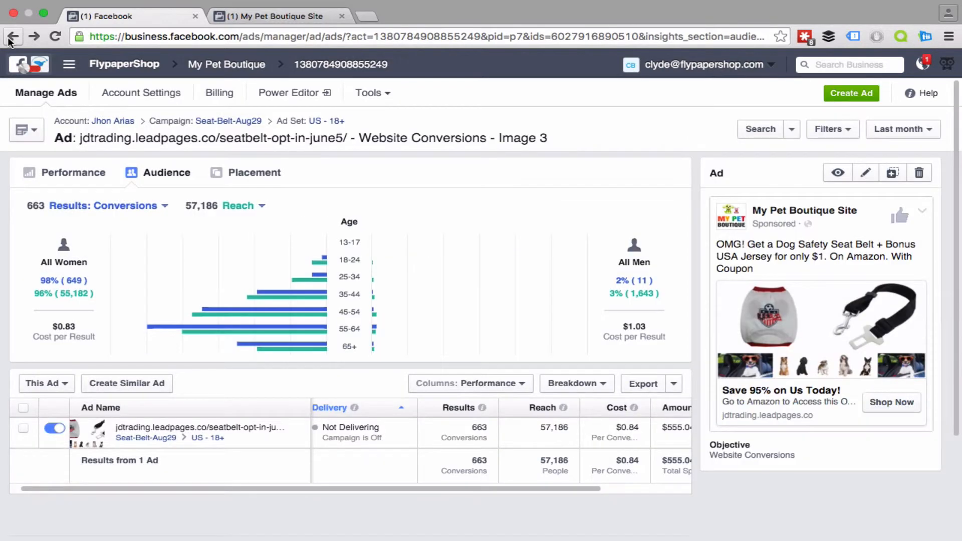
click(9, 40)
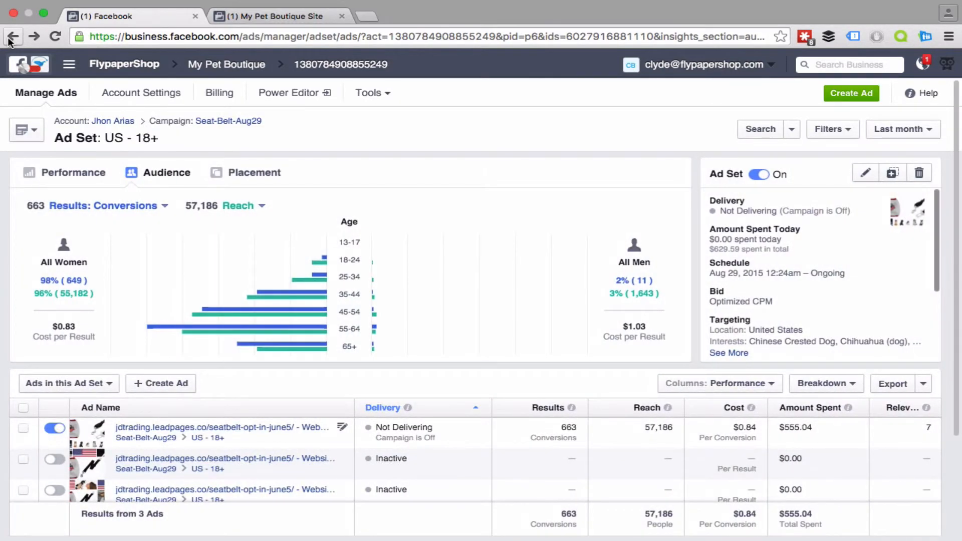
click(9, 40)
click(9, 40)
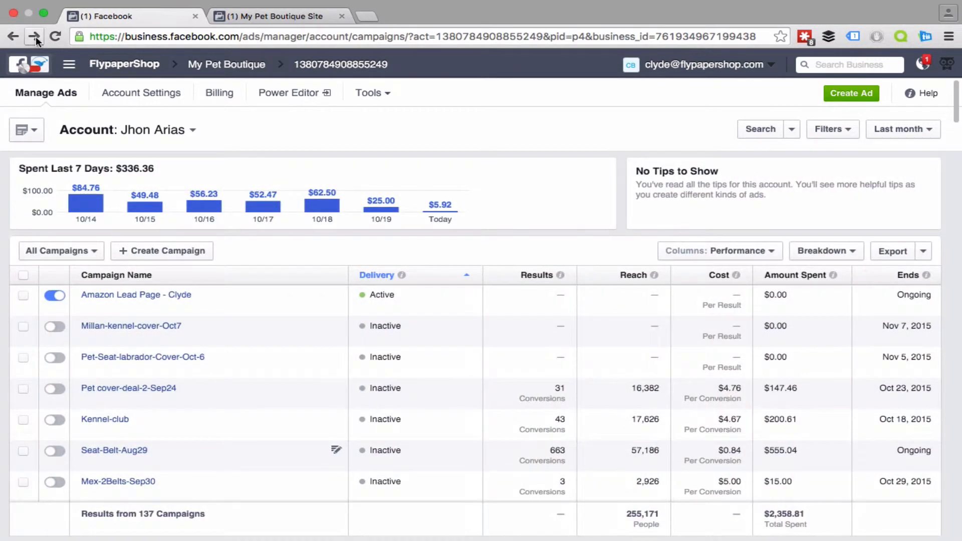
click(35, 36)
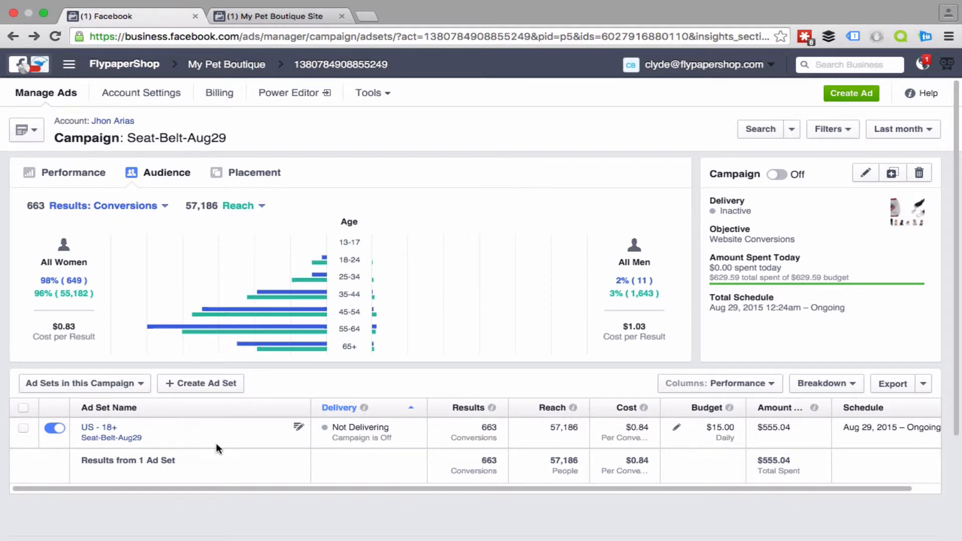
click(14, 39)
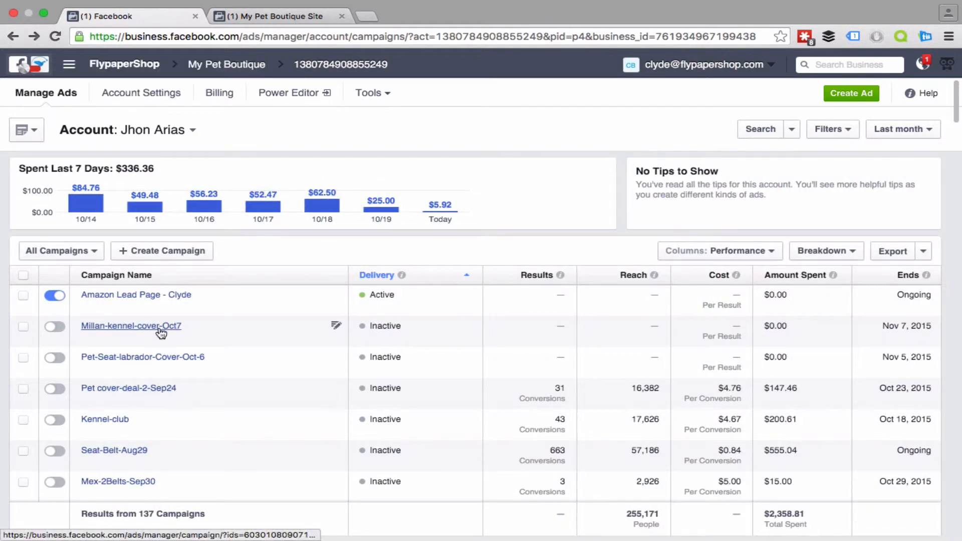
Step: Open the active Amazon Lead Page campaign and bring up its Pet Cover Leads (US Women 25-44) ad set for editing
click(137, 297)
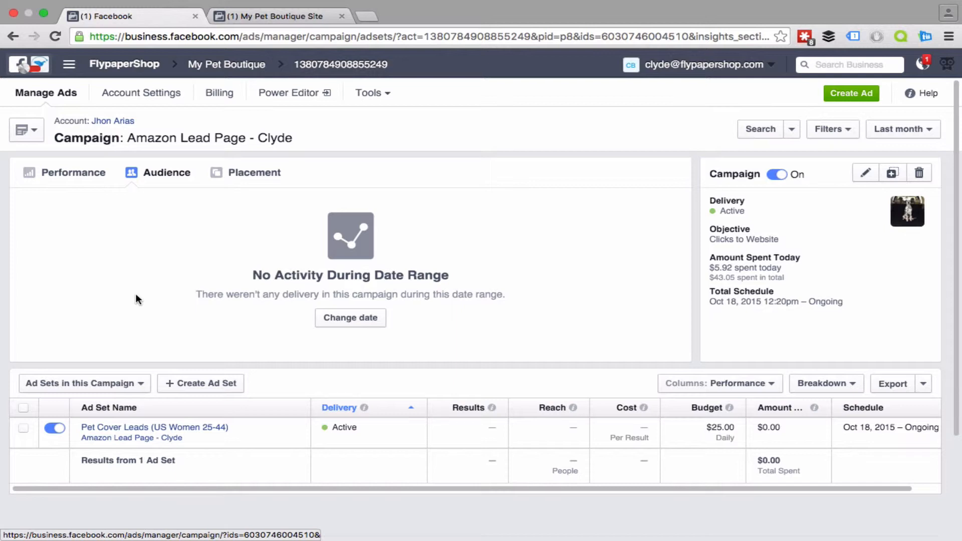
scroll(180, 453, down, 3)
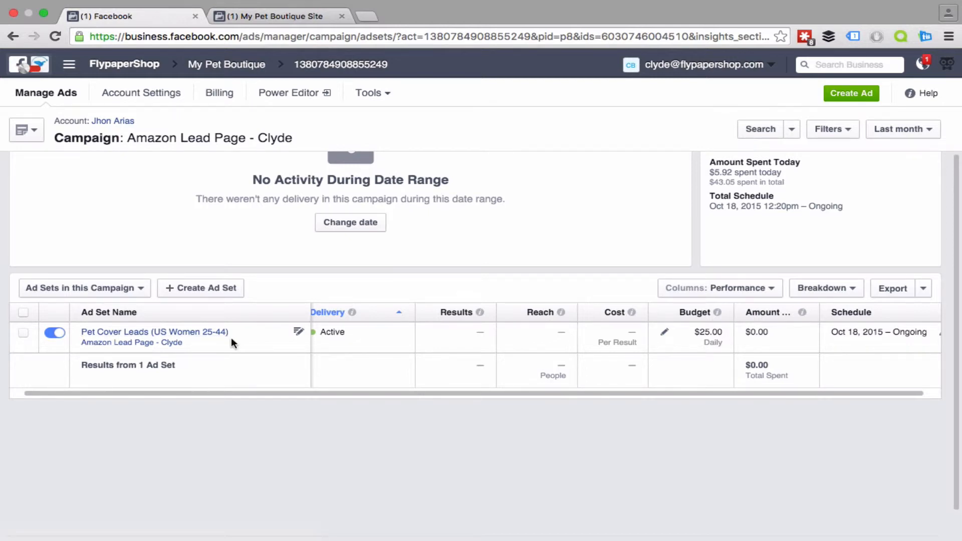
click(299, 332)
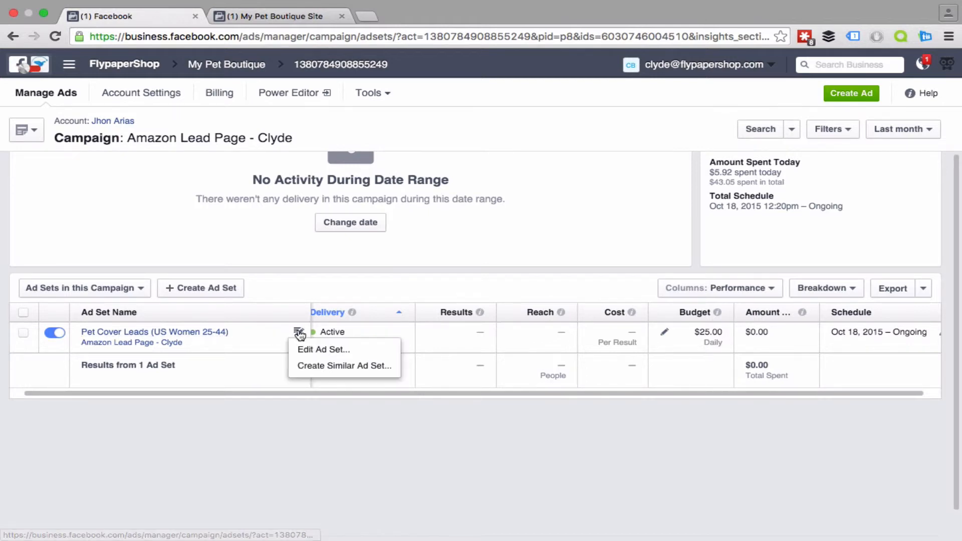
click(318, 355)
scroll(393, 366, down, 8)
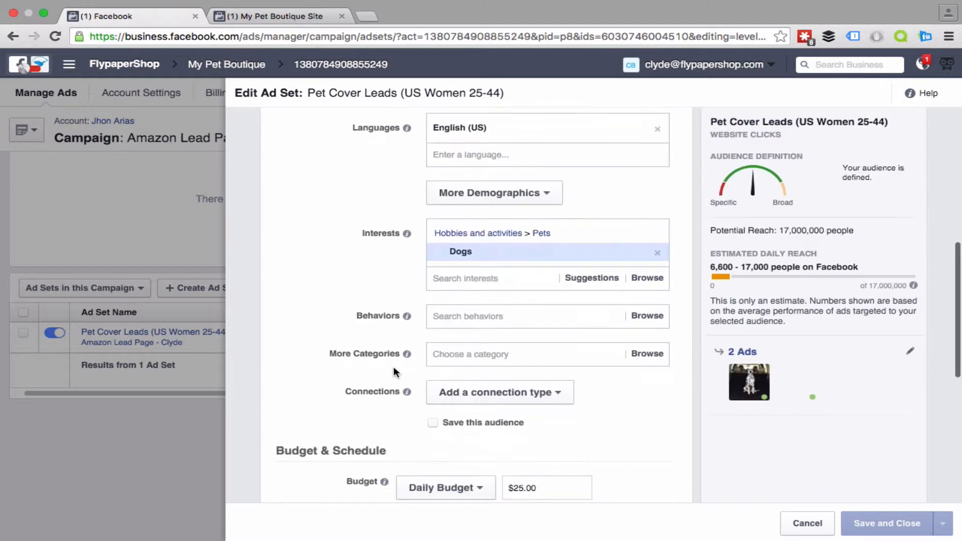
scroll(476, 250, up, 4)
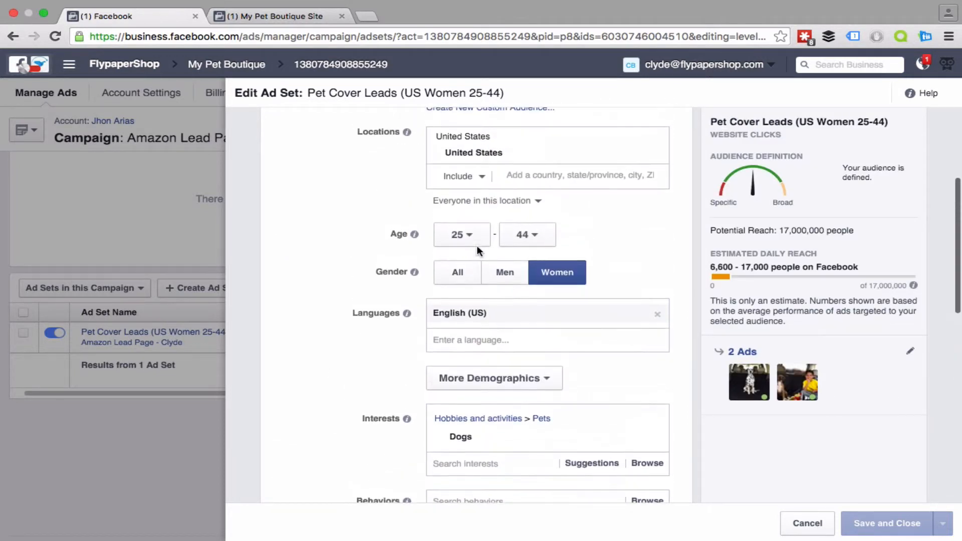
Step: Set the maximum age of the Pet Cover Leads ad set's audience to 56
click(532, 245)
scroll(536, 352, down, 6)
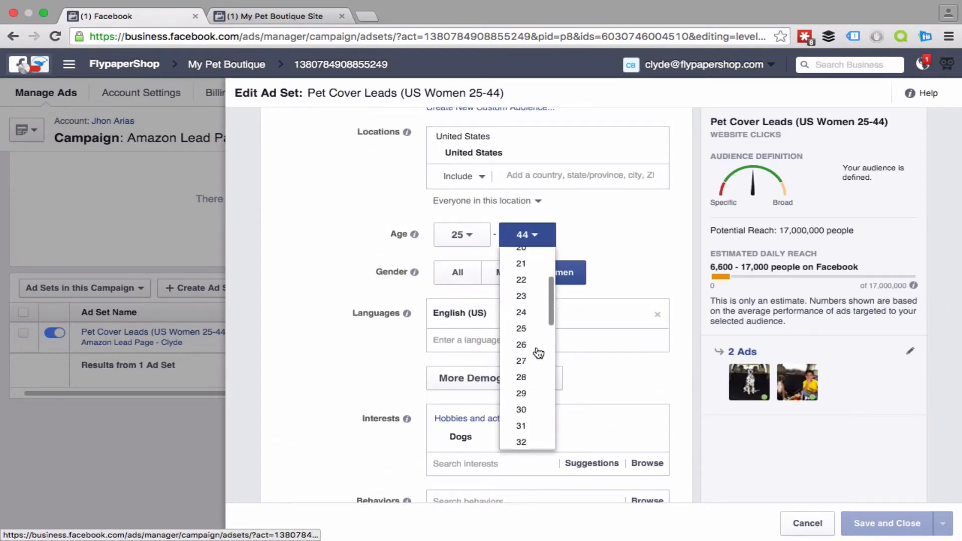
scroll(538, 353, down, 4)
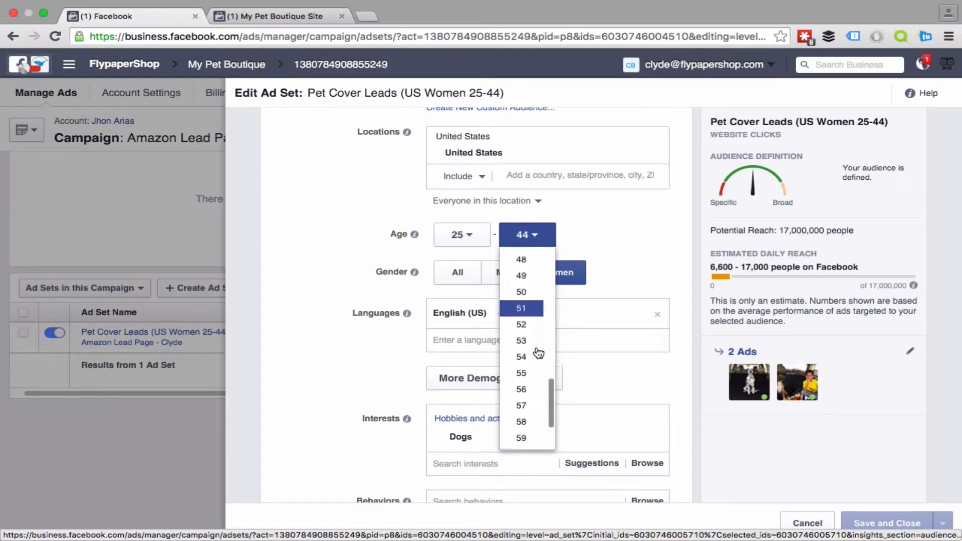
click(534, 375)
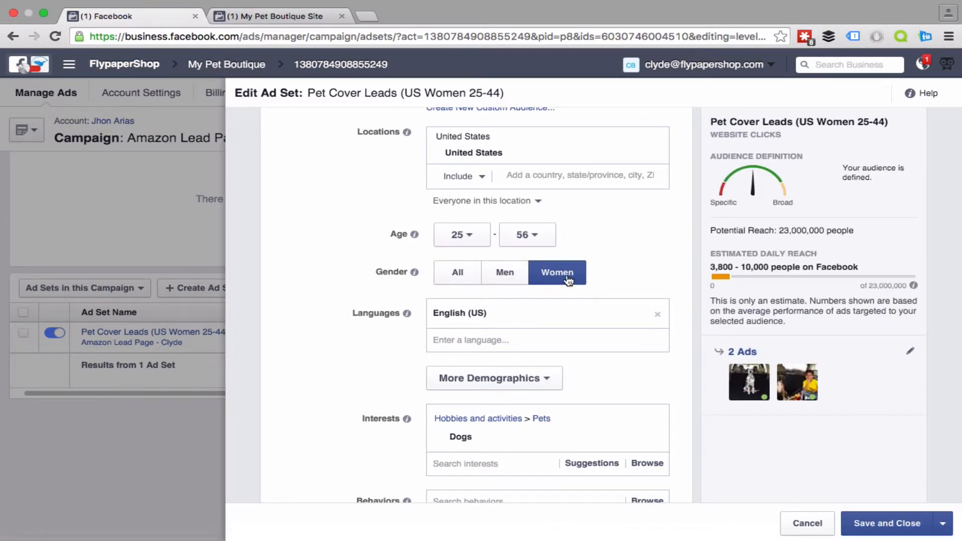
Step: Browse the ad set's behavior targeting and expand Pet products within Purchase behavior
scroll(568, 283, down, 5)
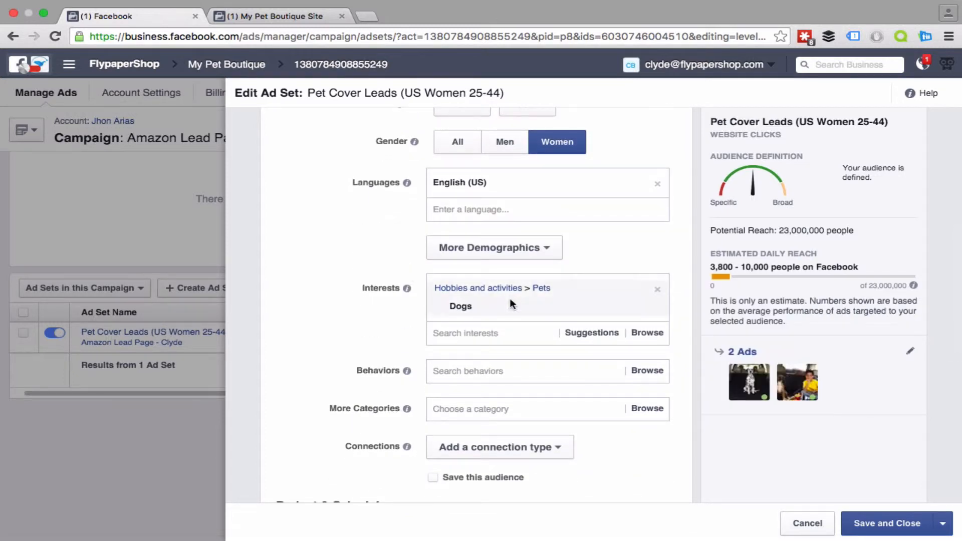
mouse_move(476, 307)
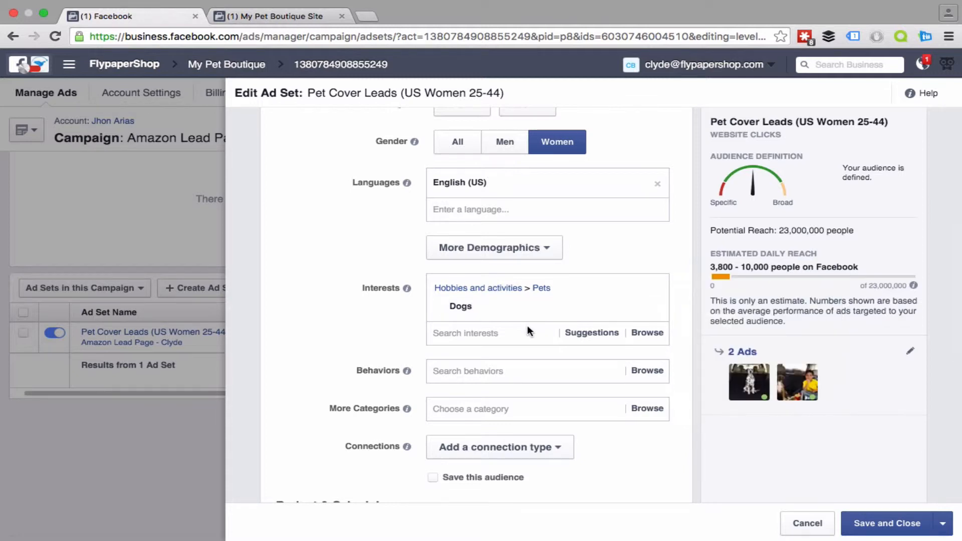
scroll(527, 326, down, 1)
scroll(526, 328, down, 2)
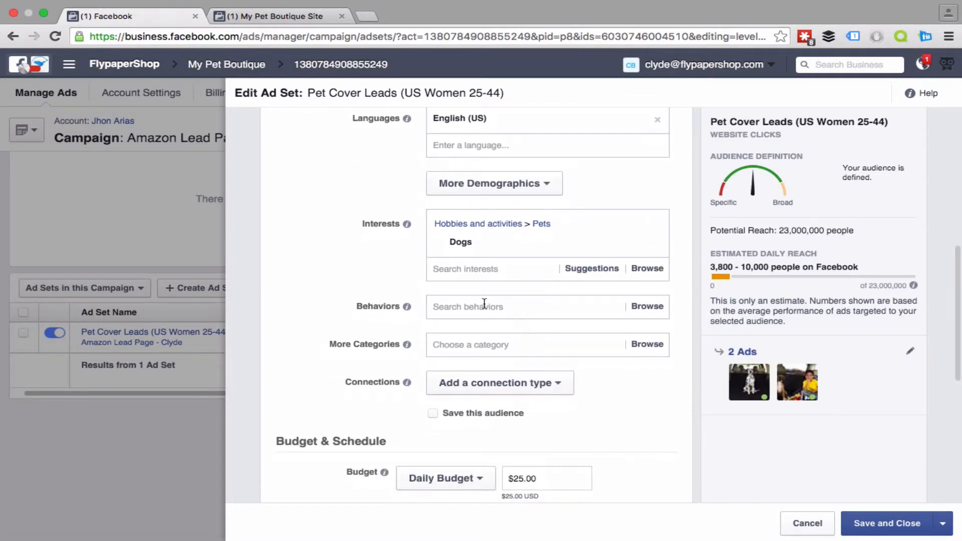
scroll(484, 303, down, 3)
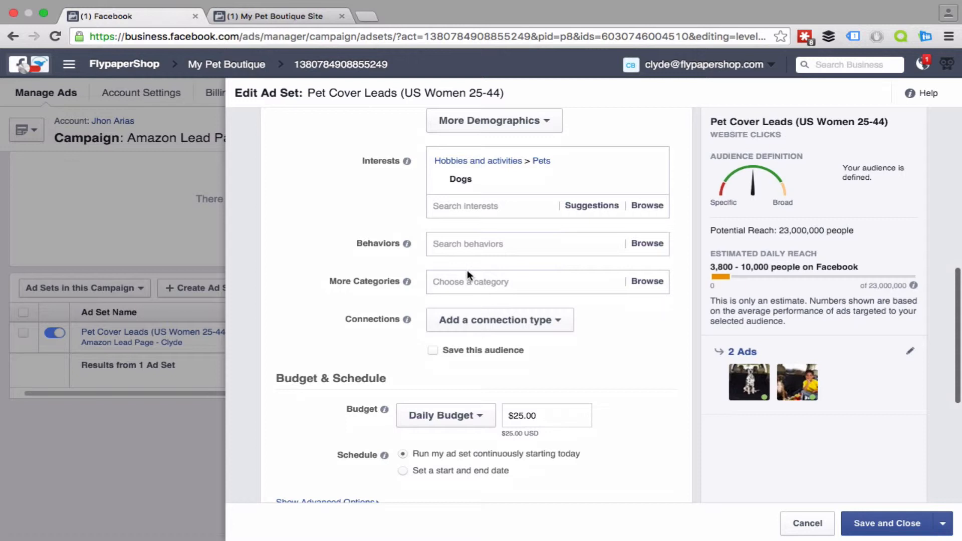
click(462, 244)
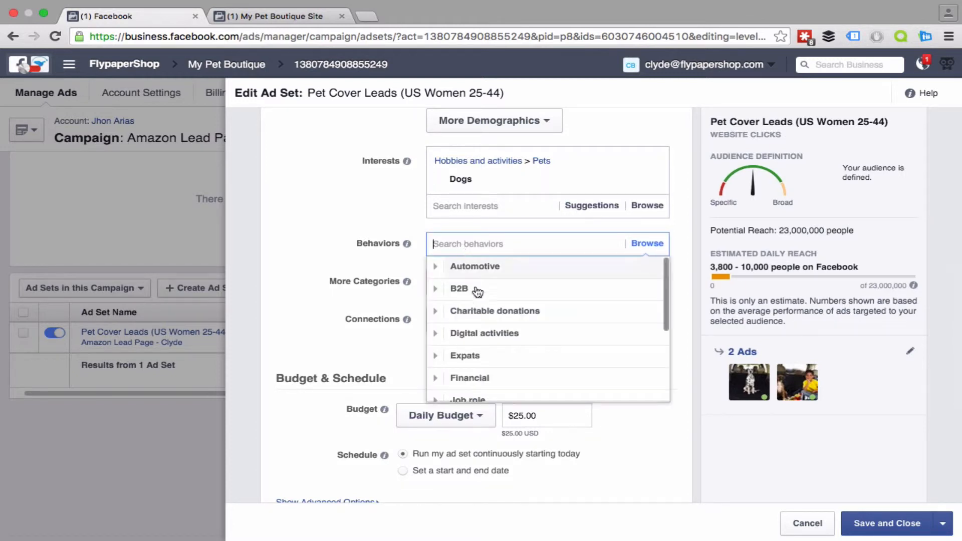
scroll(478, 295, down, 5)
scroll(482, 303, down, 2)
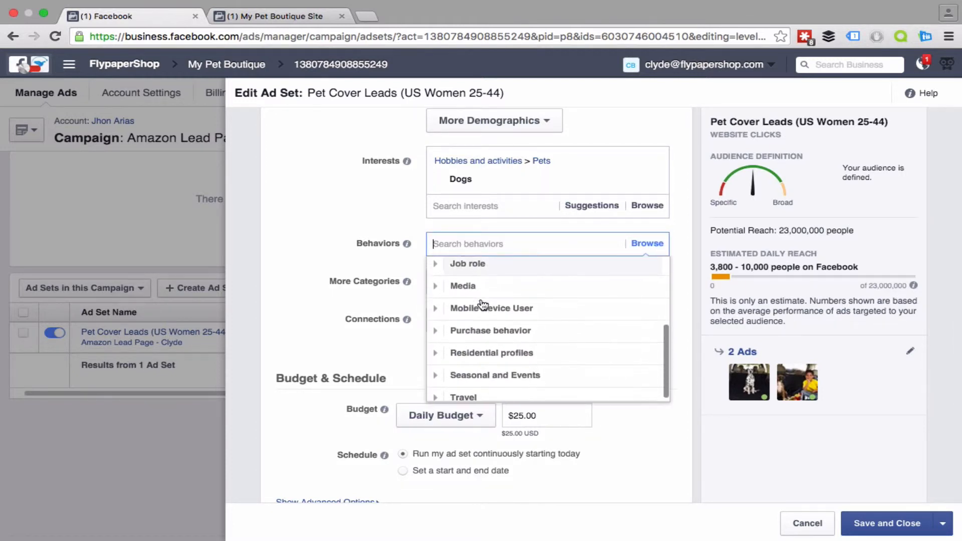
click(449, 325)
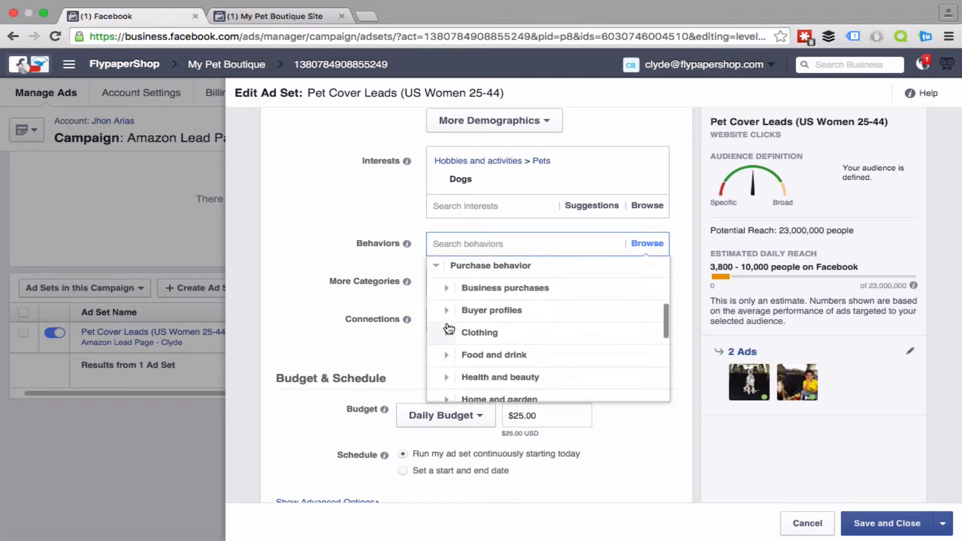
scroll(481, 308, down, 2)
scroll(487, 308, down, 4)
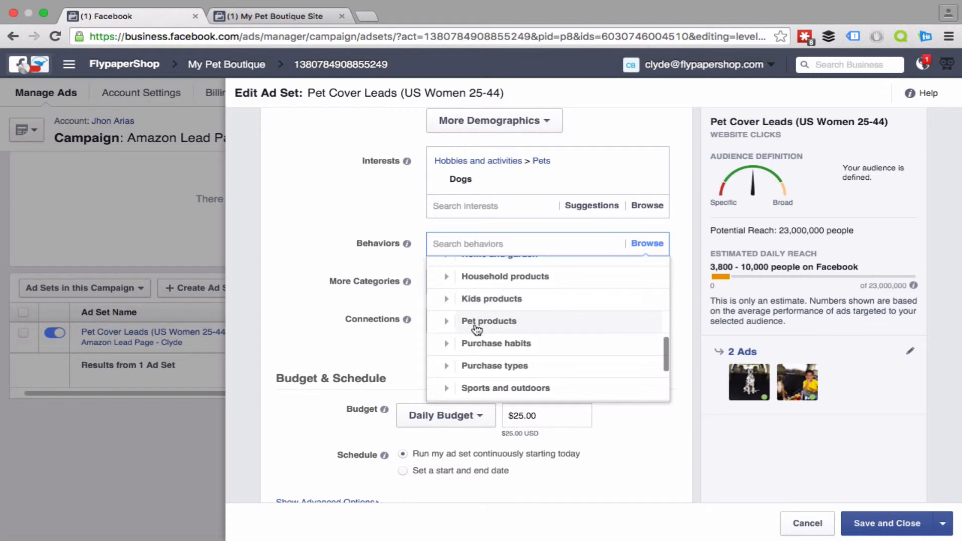
click(477, 322)
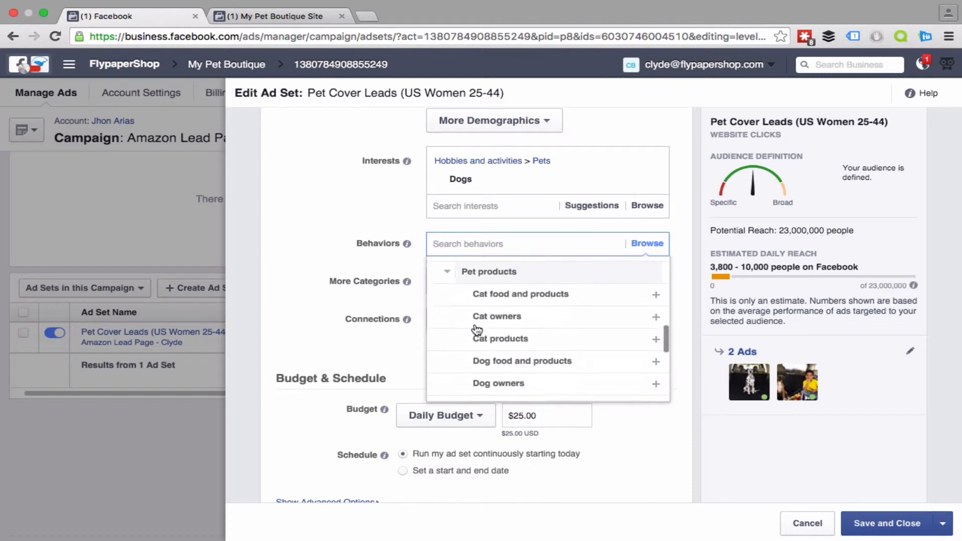
click(495, 274)
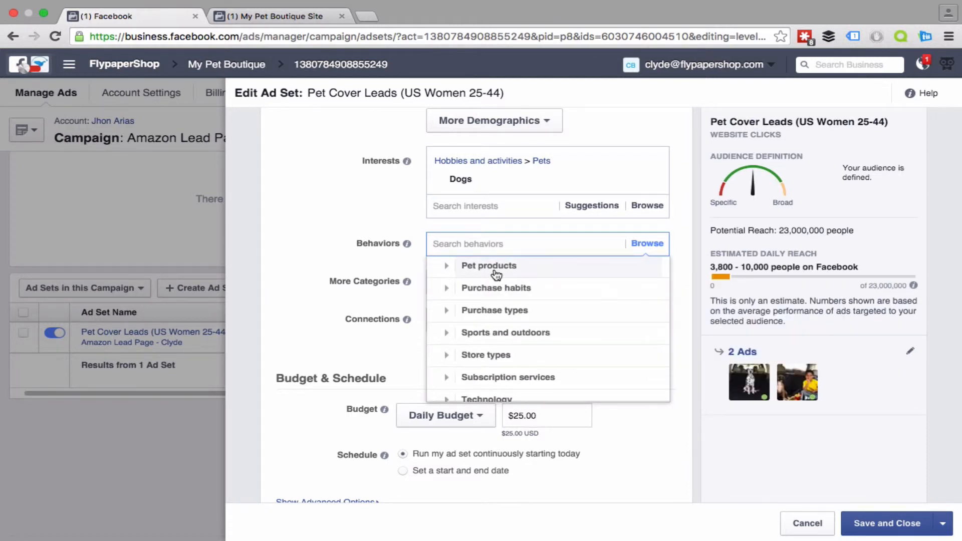
click(496, 275)
Step: Add Dog products, Dog owners, and Dog food and products to the ad set's targeted behaviors
scroll(496, 300, down, 3)
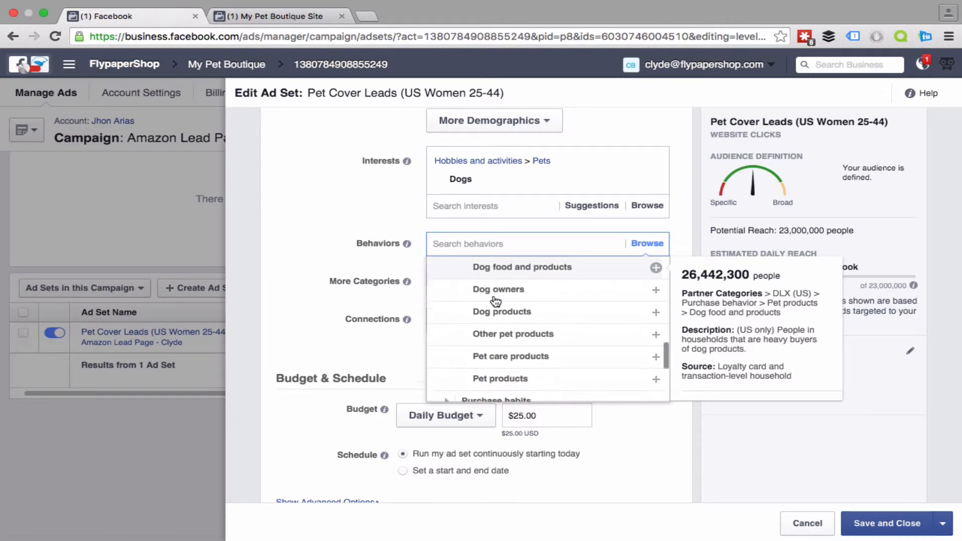
scroll(495, 301, down, 1)
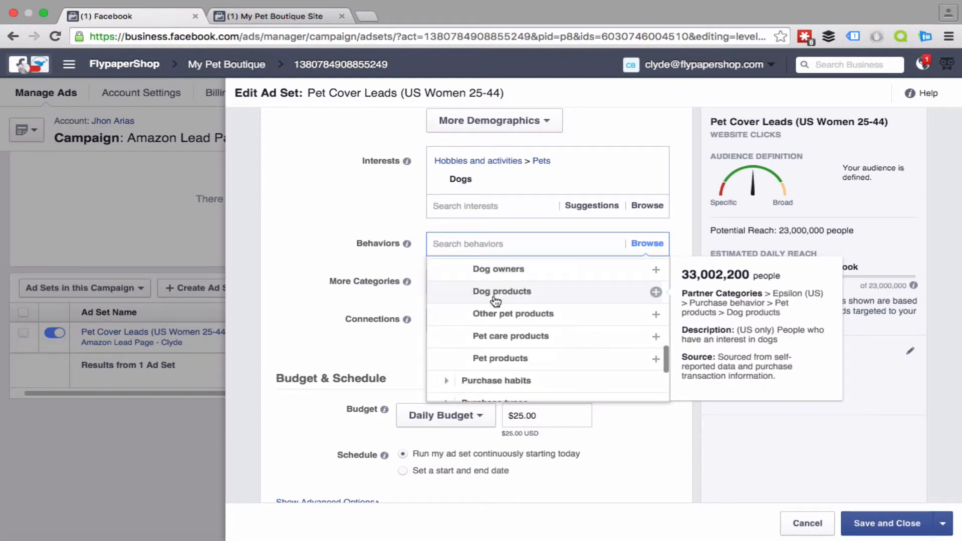
click(612, 299)
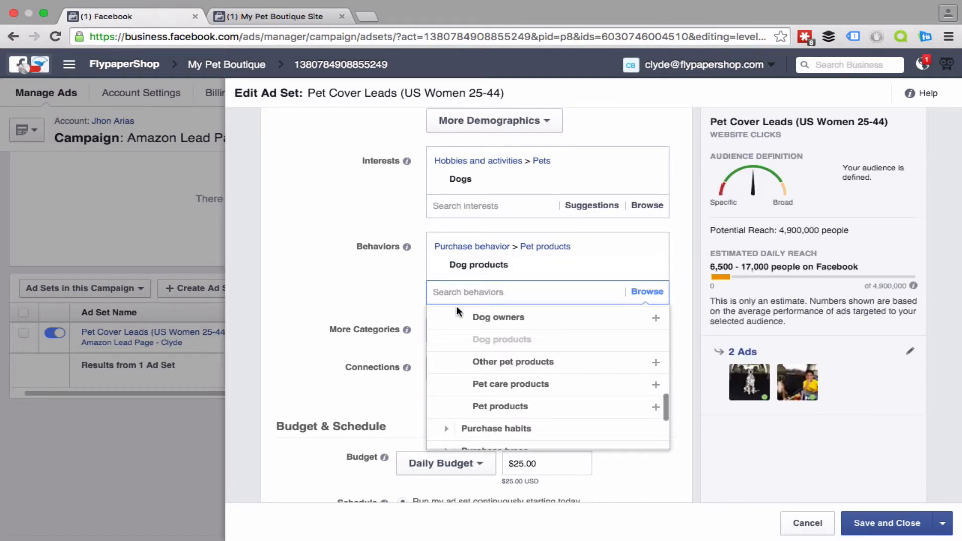
click(494, 317)
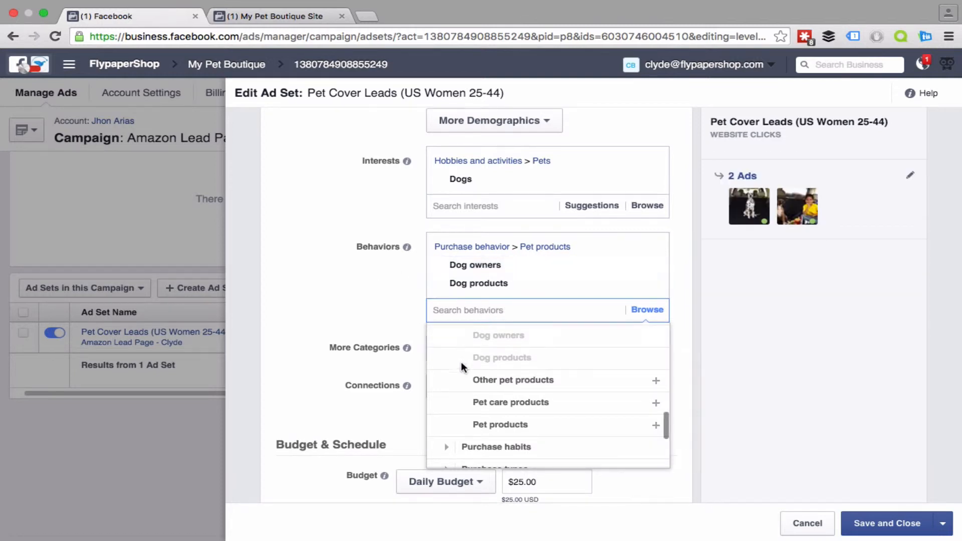
scroll(463, 362, down, 2)
scroll(463, 363, up, 4)
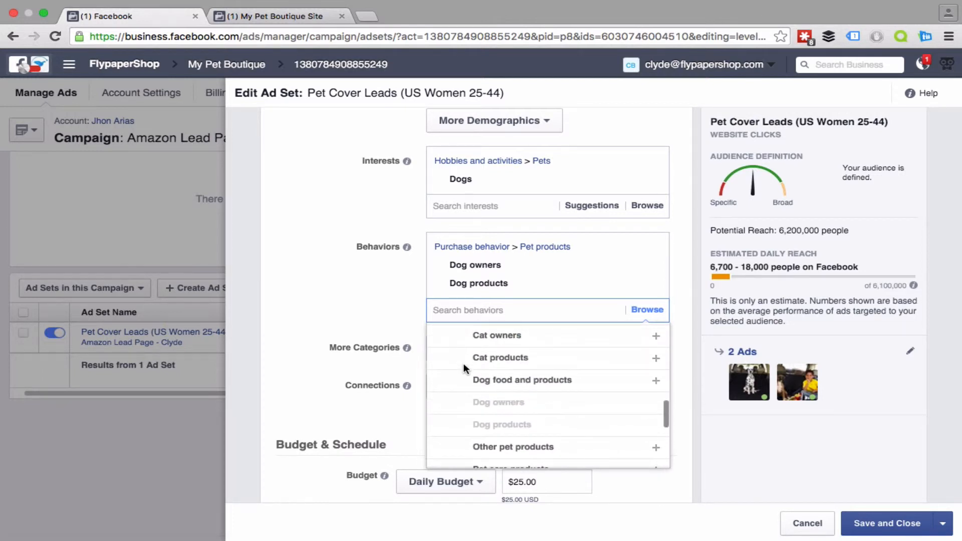
click(485, 382)
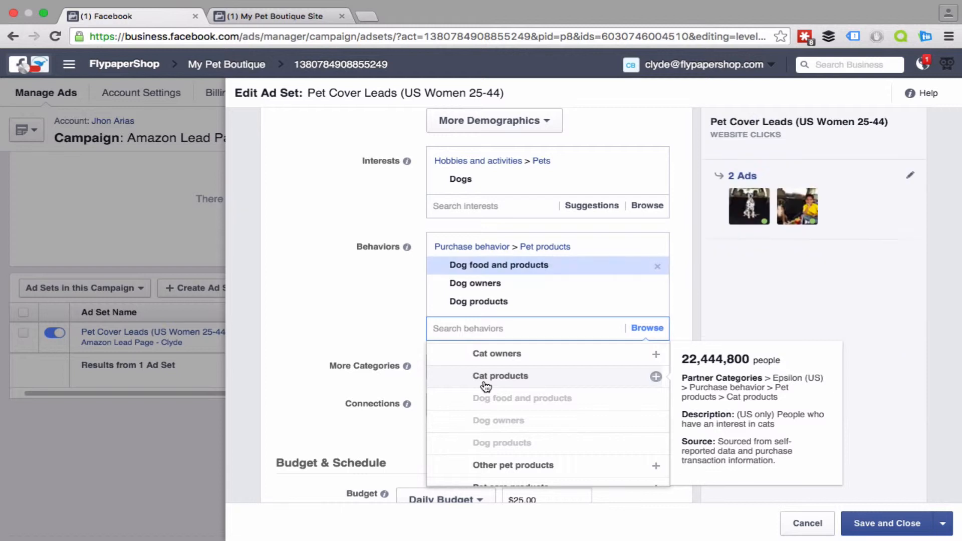
click(344, 305)
Step: Check which additional targeting categories are available under More Categories for the ad set's audience
scroll(298, 311, down, 3)
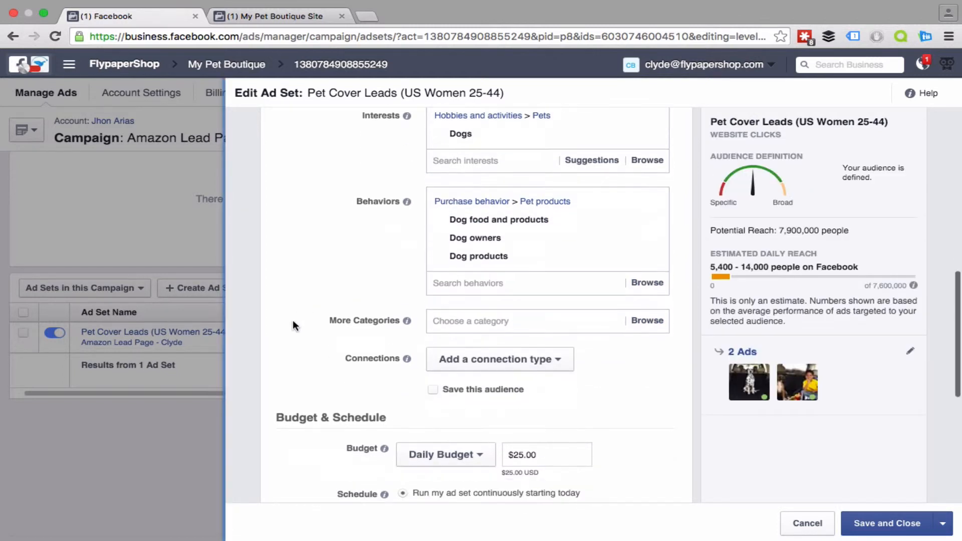
click(467, 319)
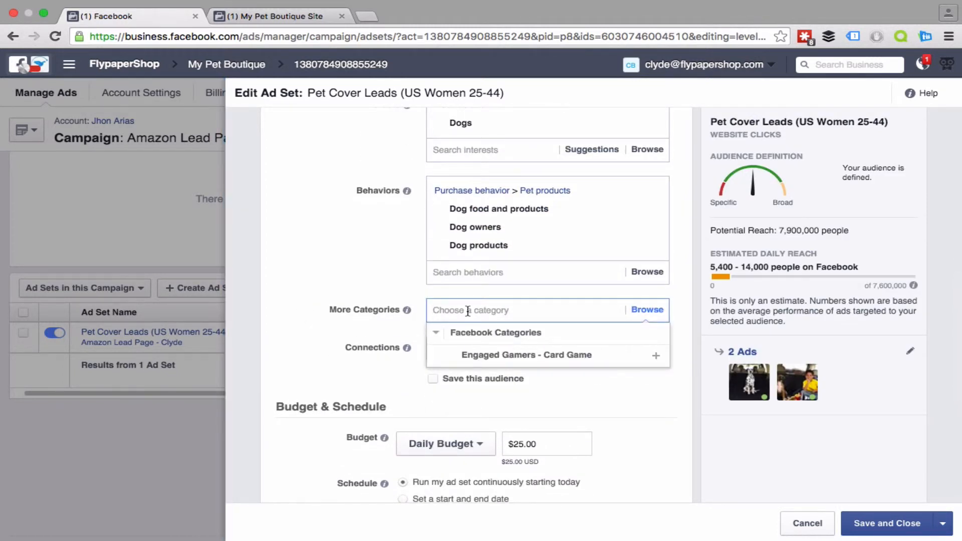
mouse_move(491, 357)
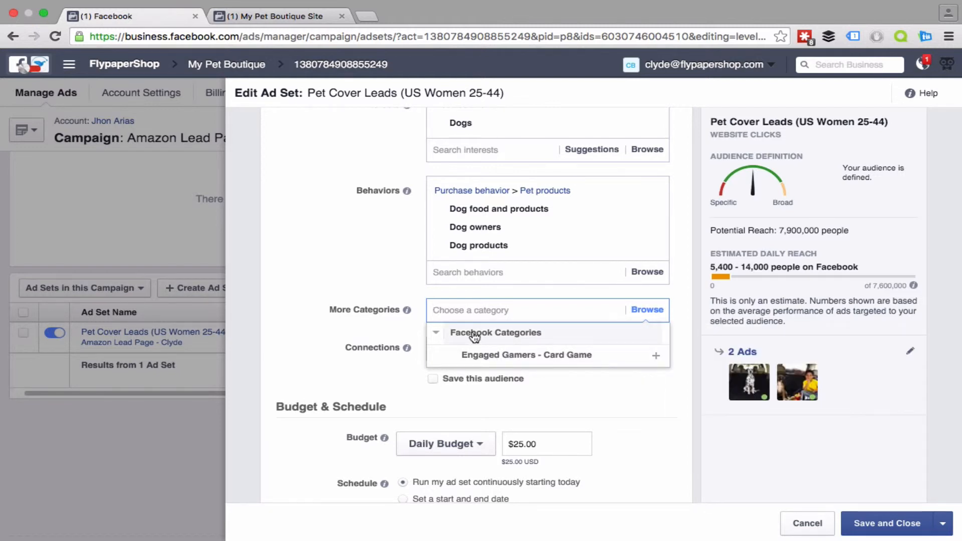
click(315, 233)
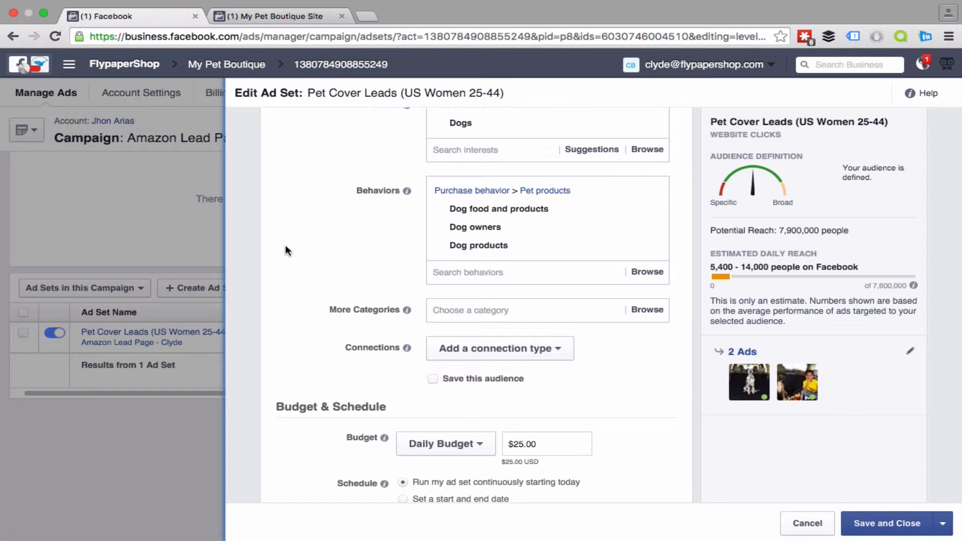
Step: Add a Facebook Pages connection to the ad set that excludes people who like your Page
scroll(287, 249, down, 3)
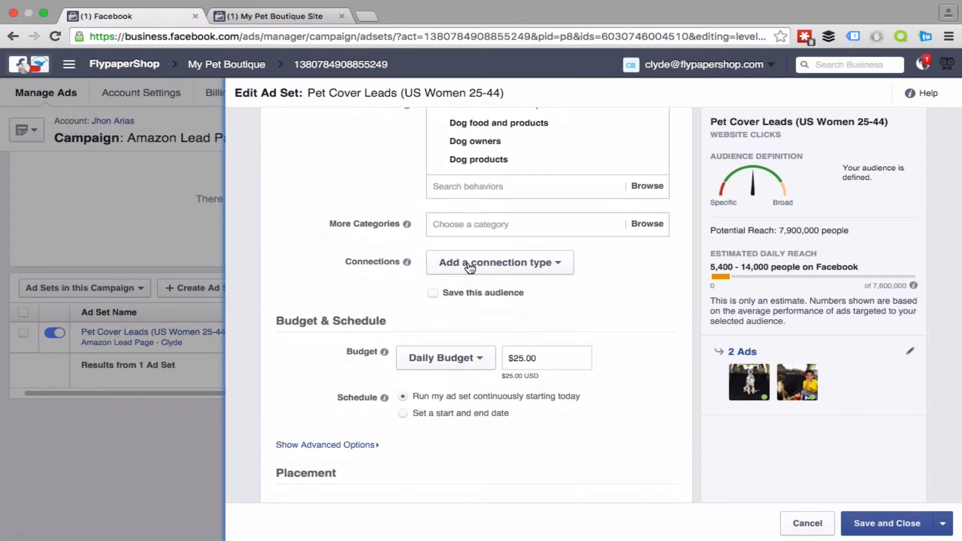
click(470, 268)
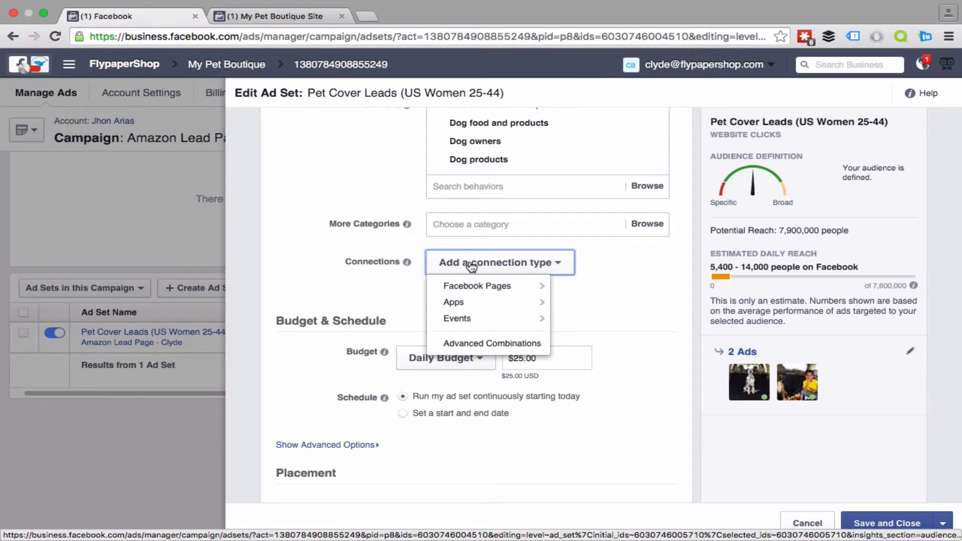
click(470, 263)
click(469, 262)
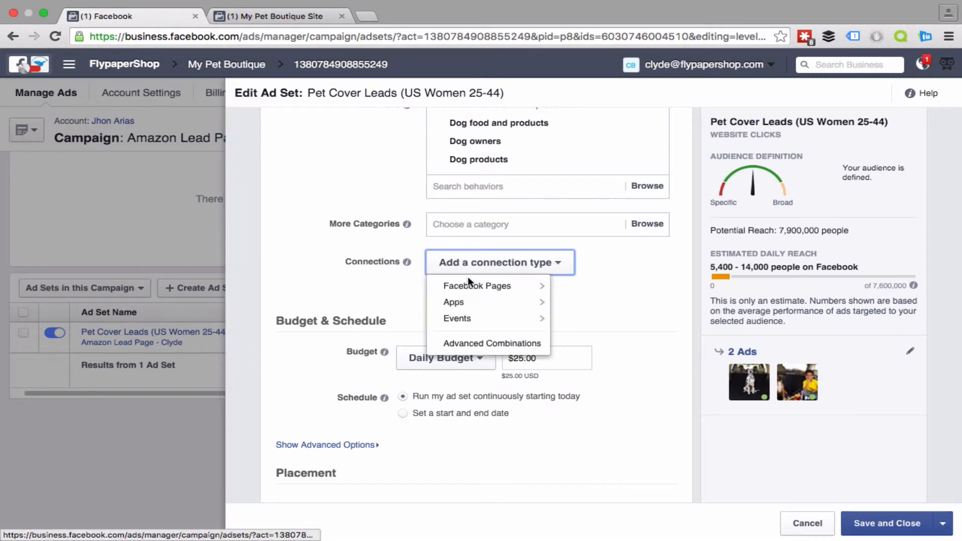
mouse_move(468, 284)
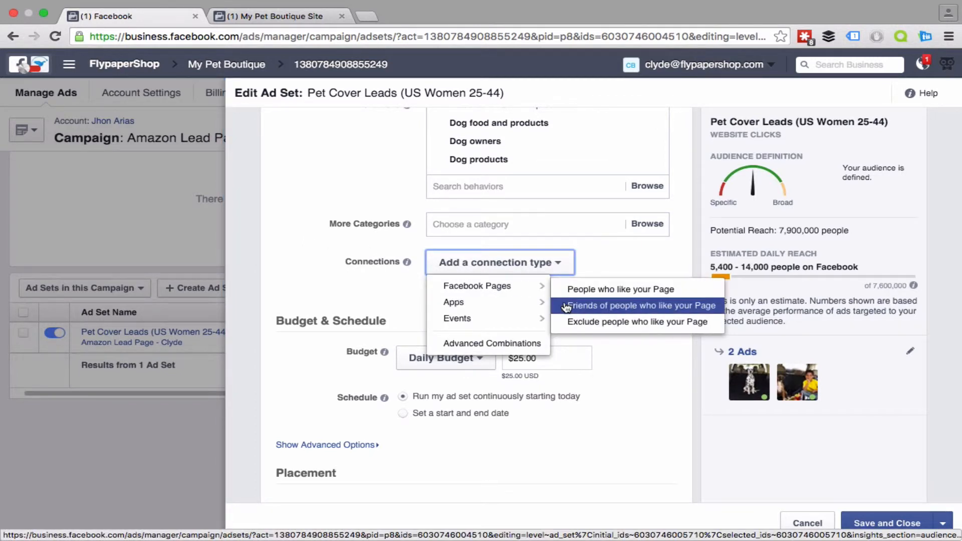
click(561, 322)
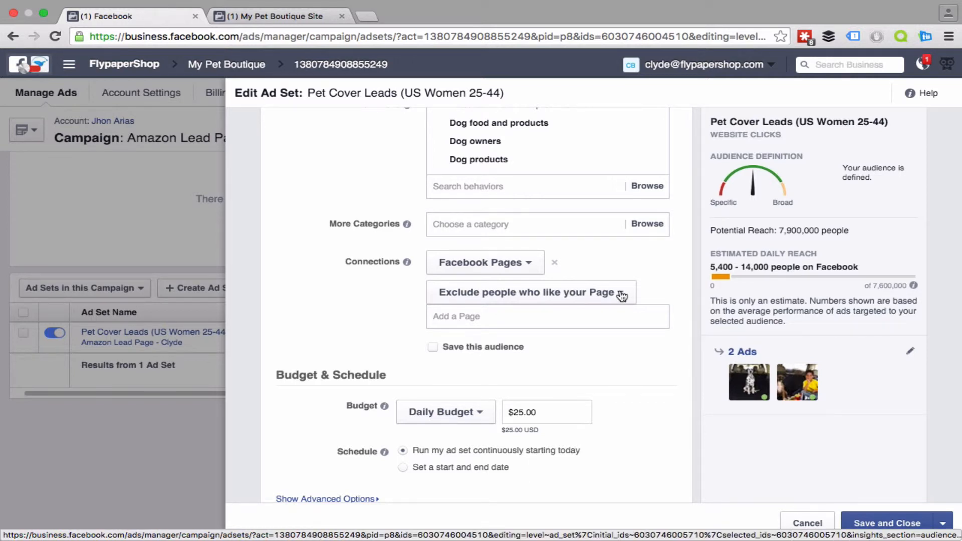
scroll(355, 307, down, 1)
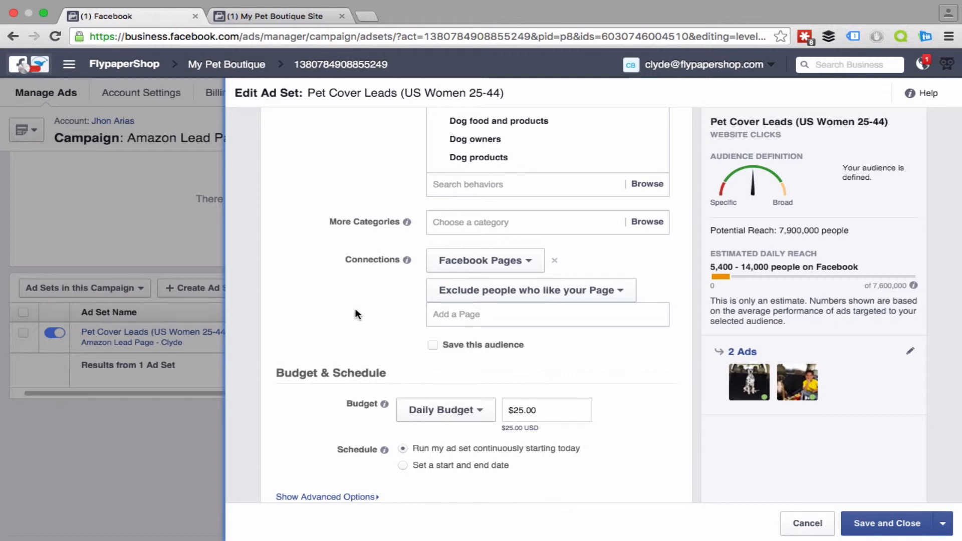
Step: Mark this audience for saving and name it with the owner's first name in possessive form followed by "Targeted Audience (Females)"
scroll(413, 331, down, 2)
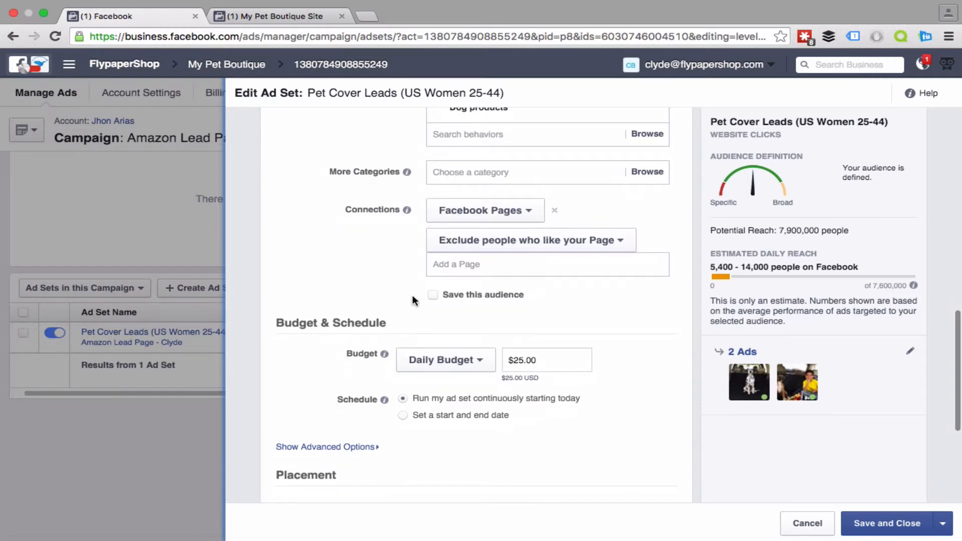
click(433, 296)
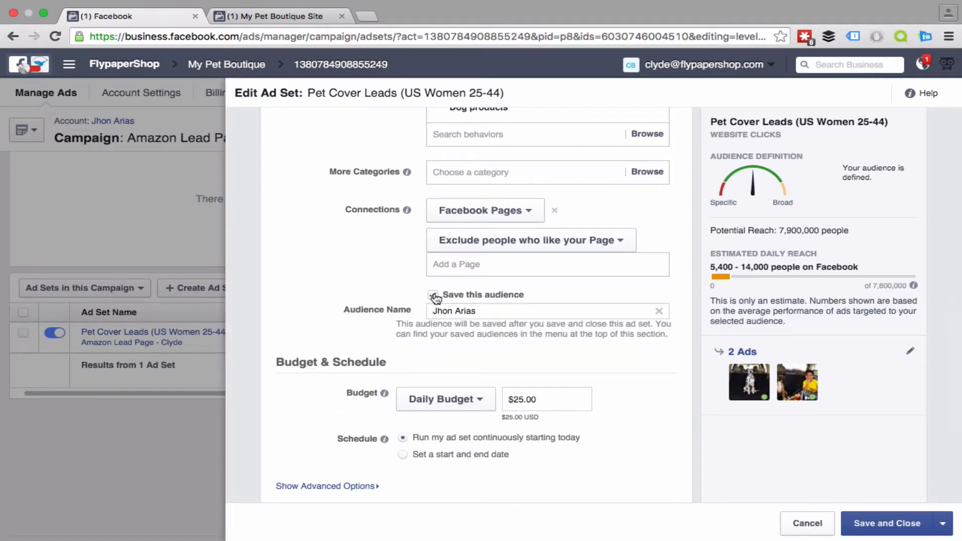
key(super+a)
text(Clyde's Targeted Audience ()
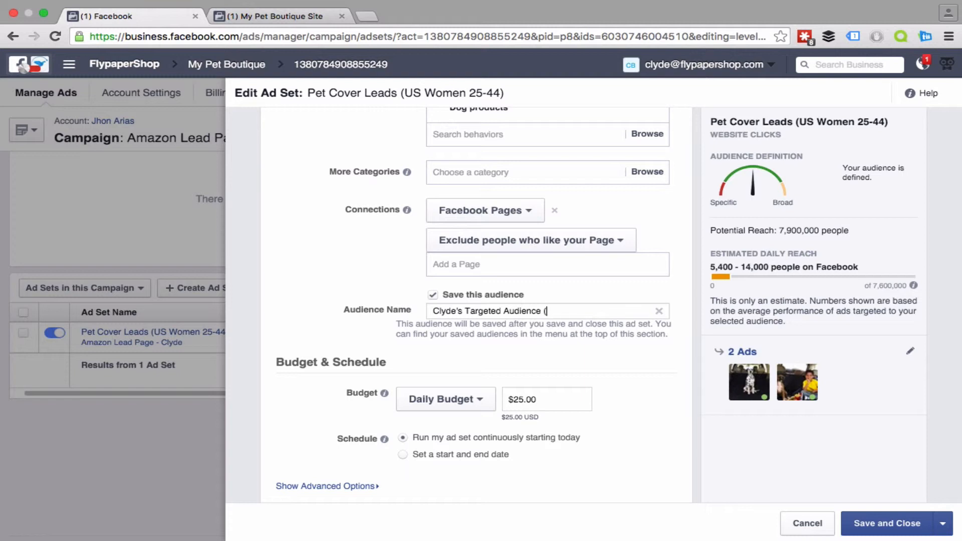
text(Females))
Step: Review the schedule and placements, and try a daily budget of $40 before restoring it to $25
scroll(476, 301, down, 2)
scroll(476, 301, down, 5)
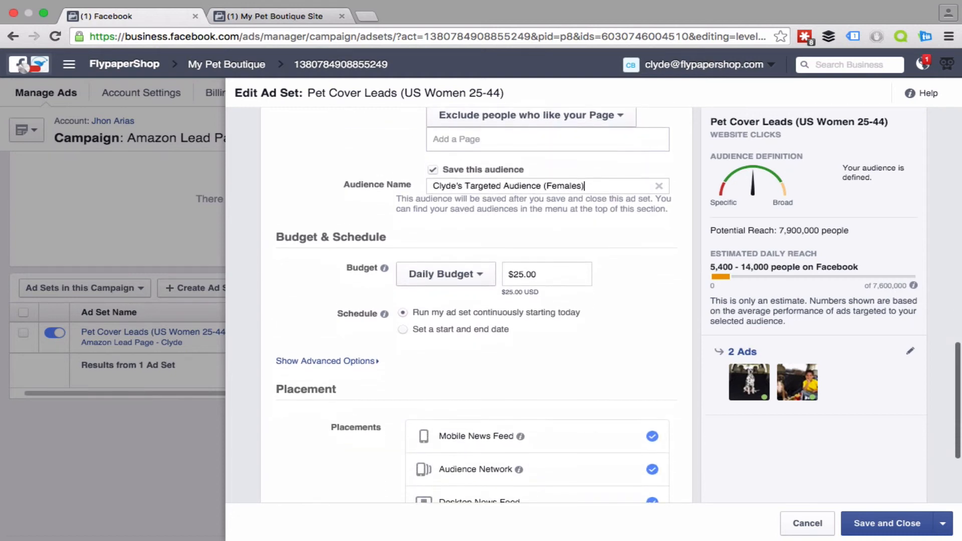
scroll(476, 300, down, 2)
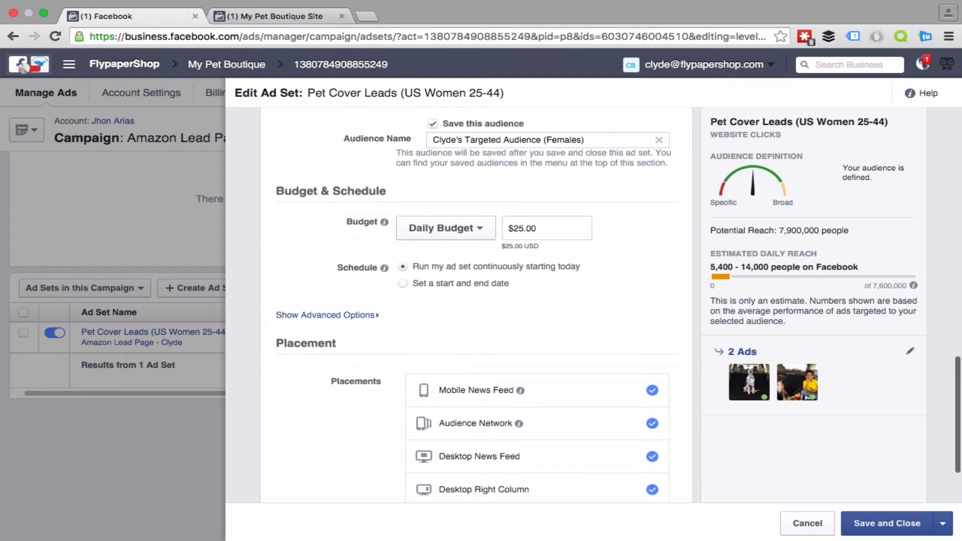
scroll(476, 300, down, 4)
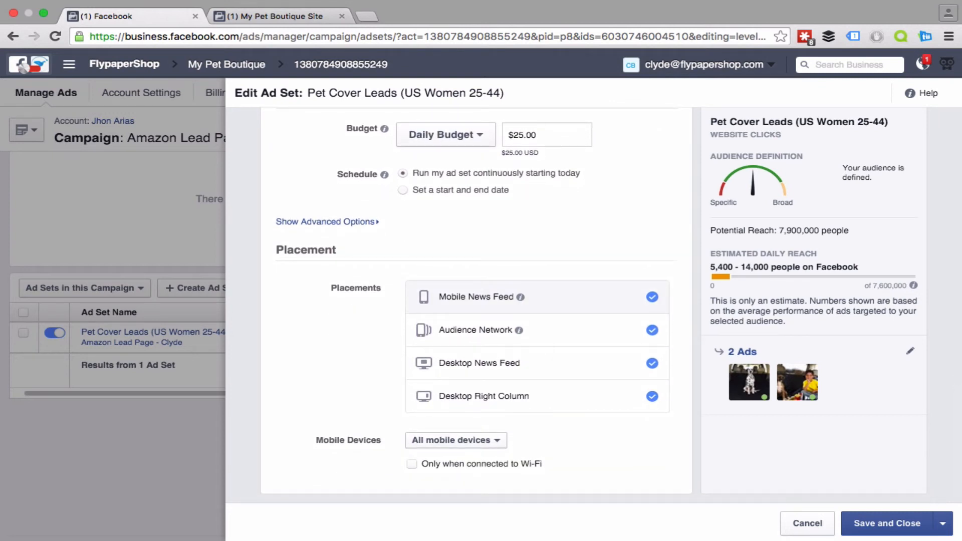
scroll(476, 301, up, 10)
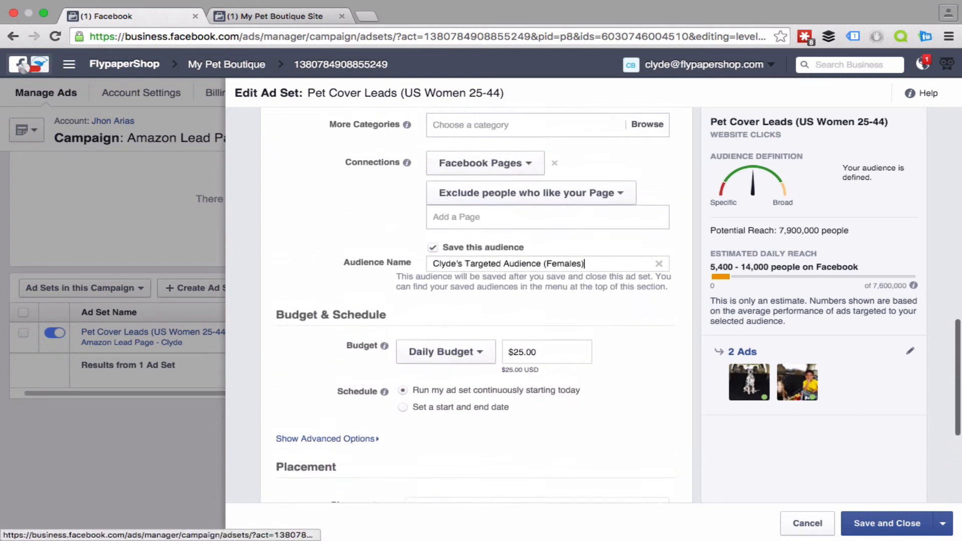
scroll(425, 287, down, 1)
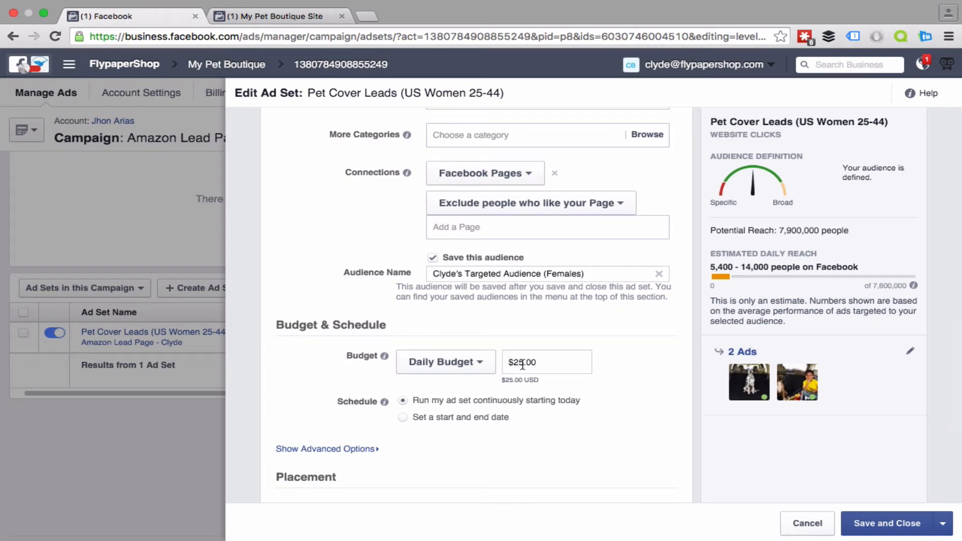
drag(523, 365, 513, 362)
text(40)
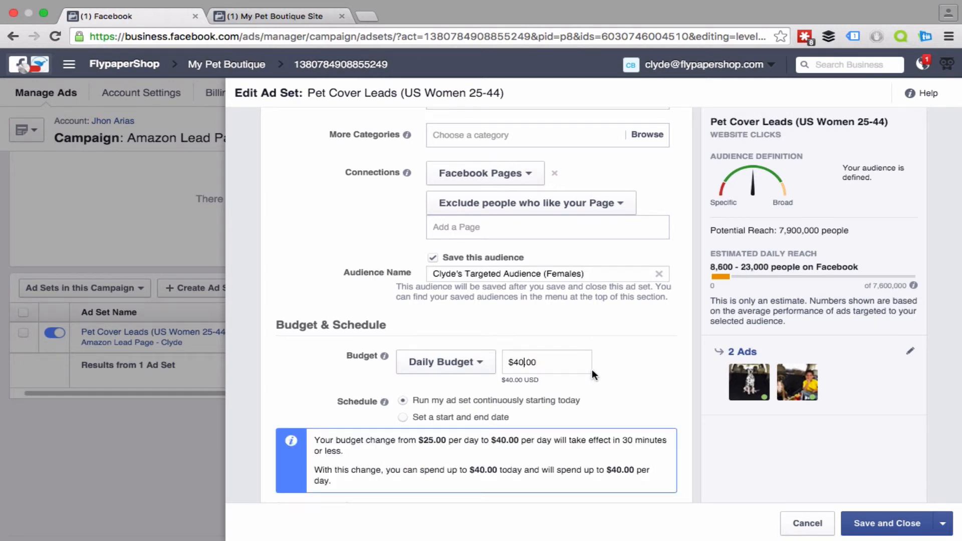
key(BackSpace)
key(BackSpace)
text(25)
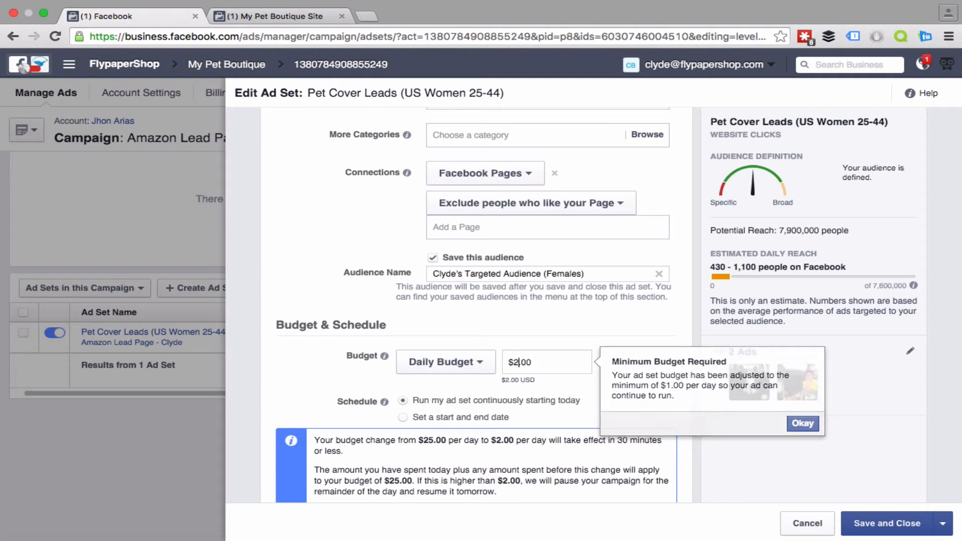
Step: Save and close the ad set edits, and open the Pet Cover Leads (US Women 25-44) ad set to view its ads
click(886, 524)
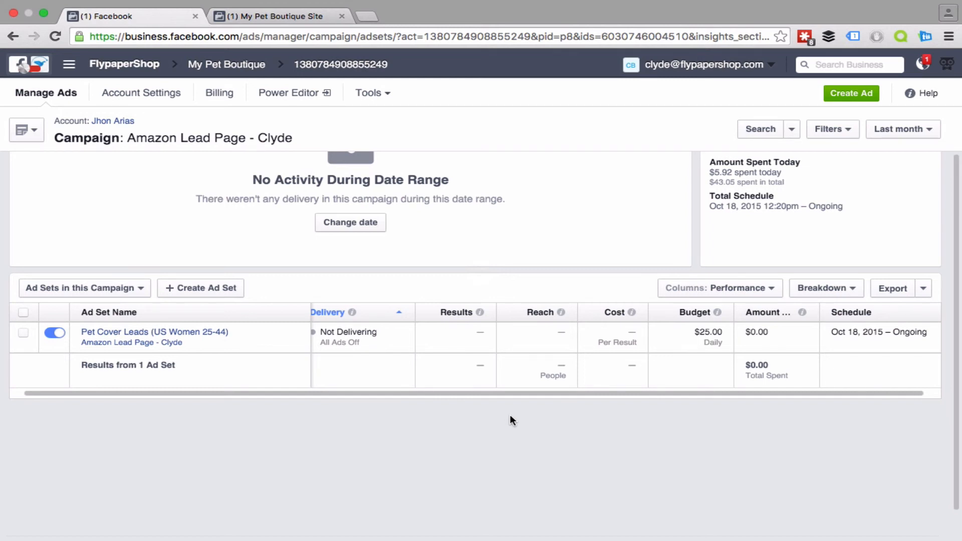
mouse_move(299, 331)
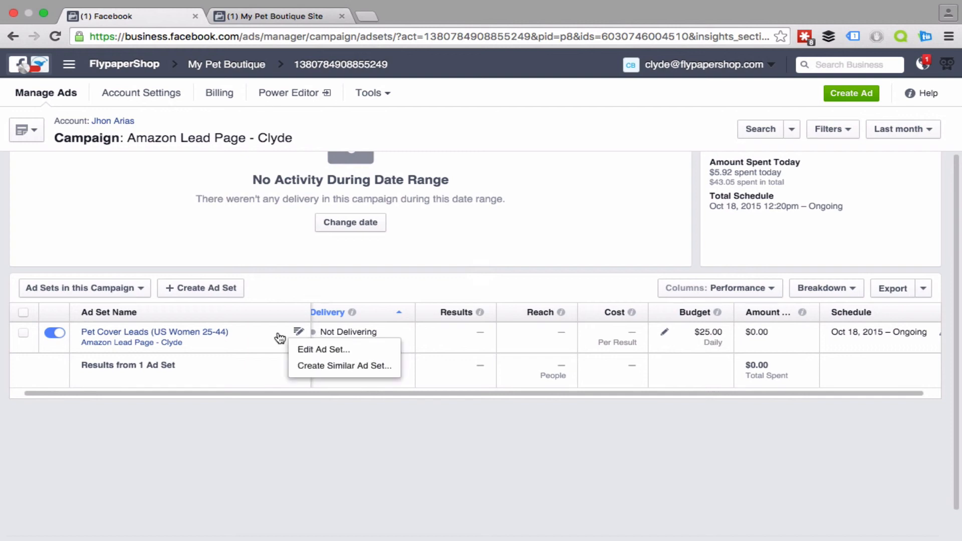
click(198, 333)
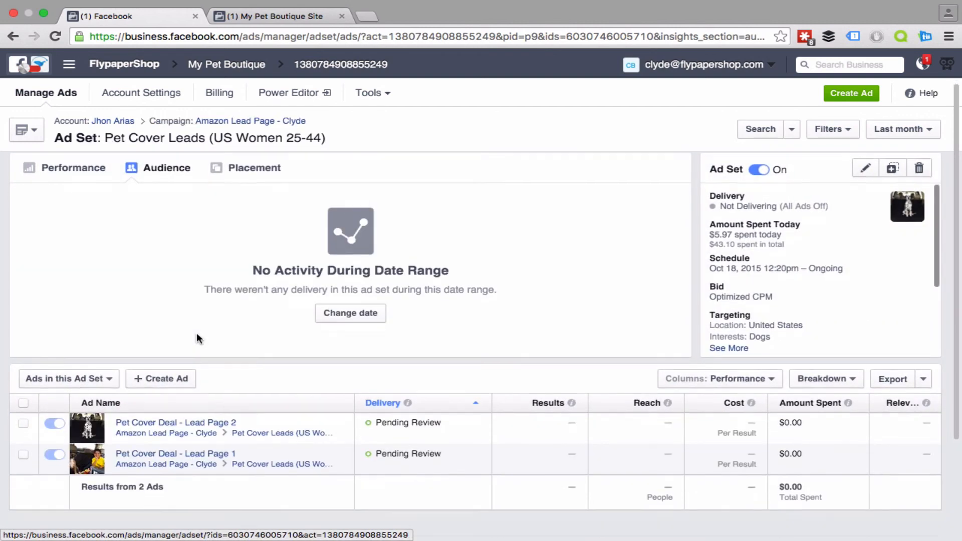
scroll(196, 334, down, 2)
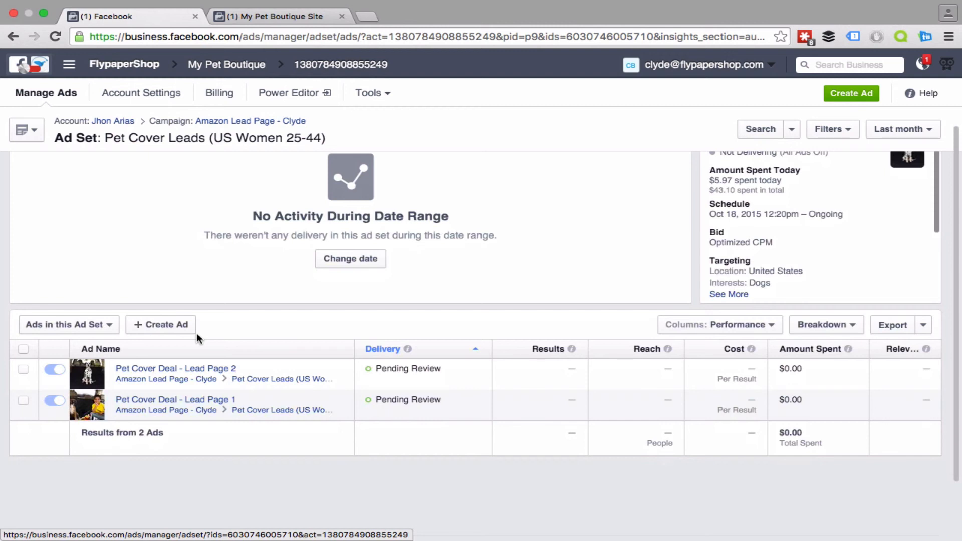
scroll(196, 339, down, 3)
scroll(196, 338, up, 5)
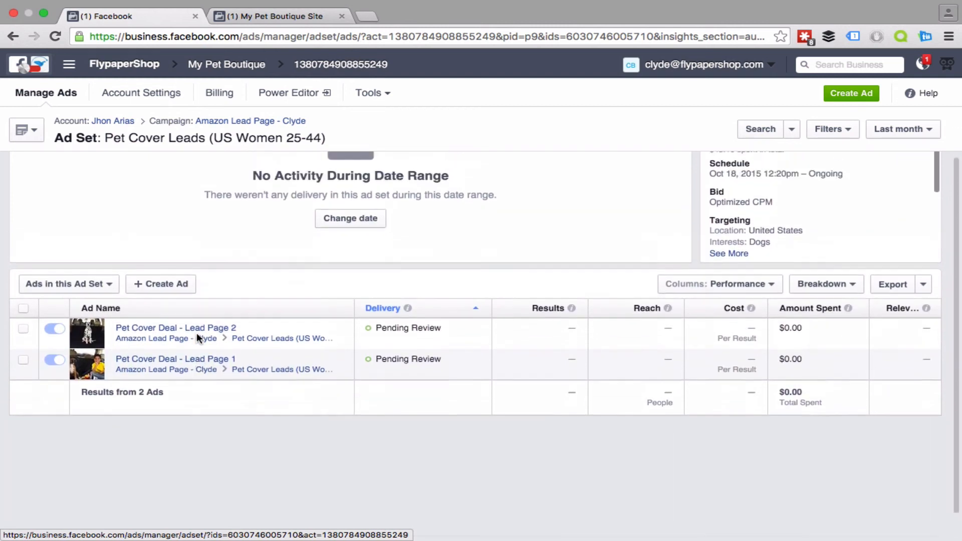